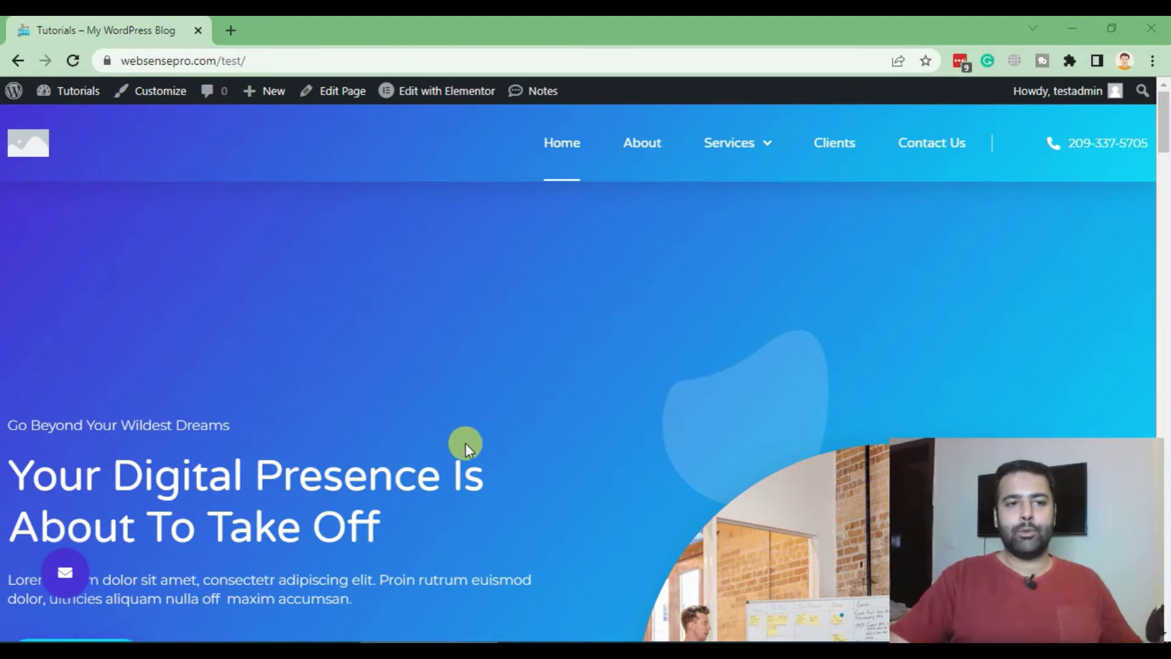
scroll(400, 279, down, 5)
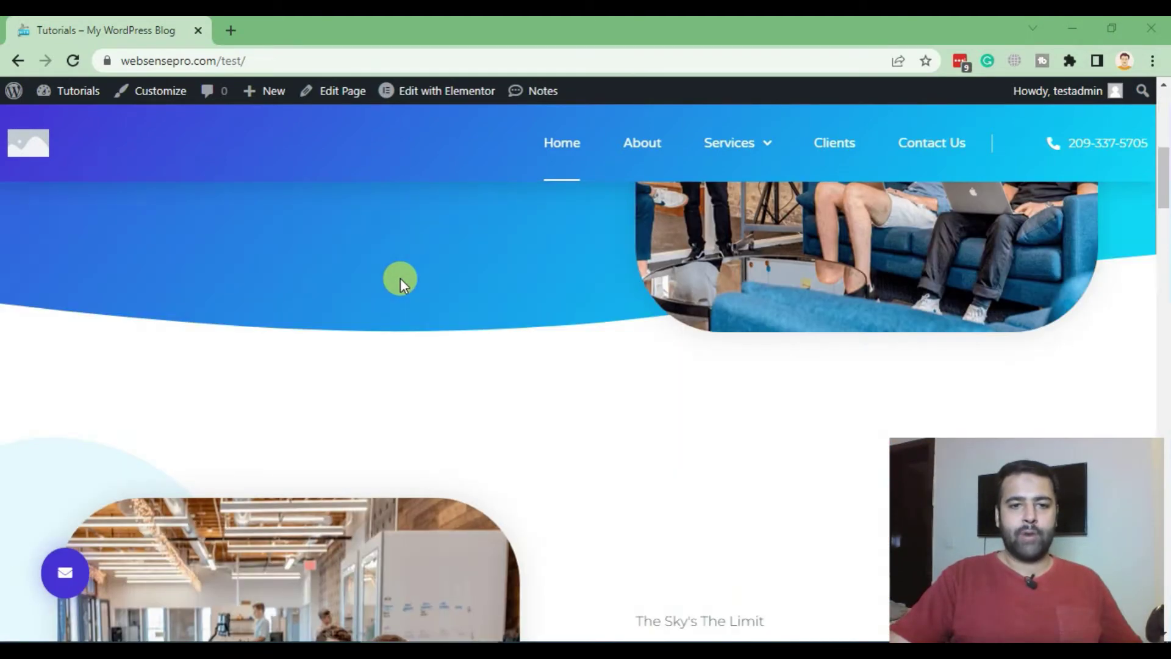
scroll(401, 281, down, 5)
scroll(400, 279, down, 5)
scroll(506, 381, down, 3)
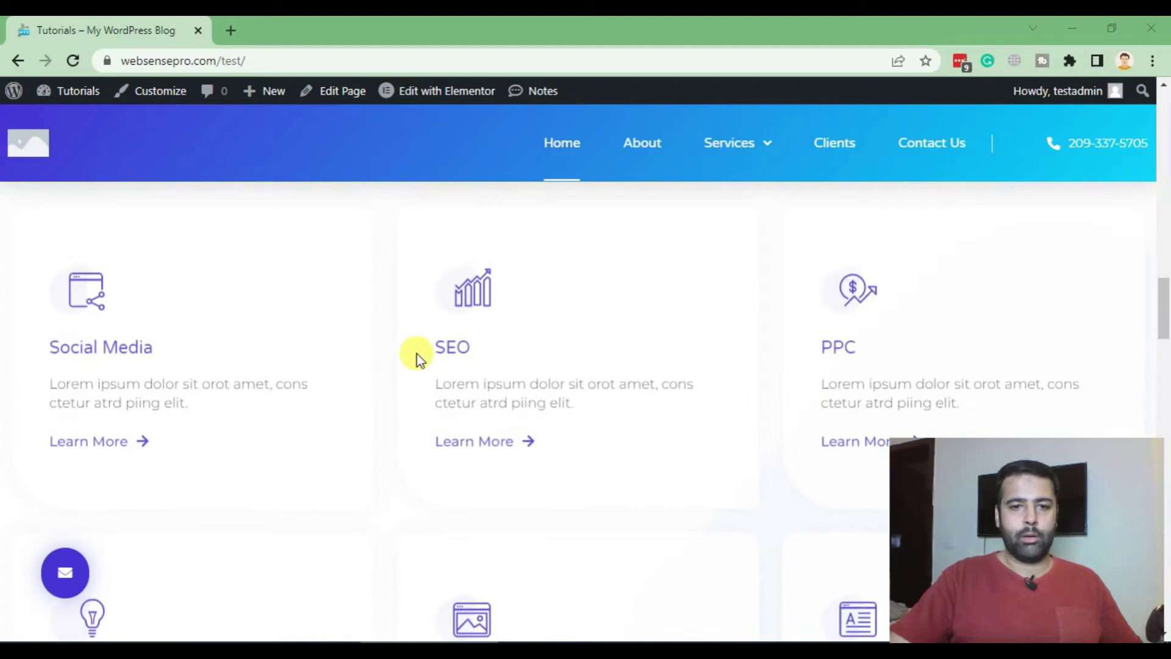
scroll(417, 357, down, 5)
scroll(416, 373, up, 5)
scroll(417, 373, up, 5)
scroll(417, 373, up, 5)
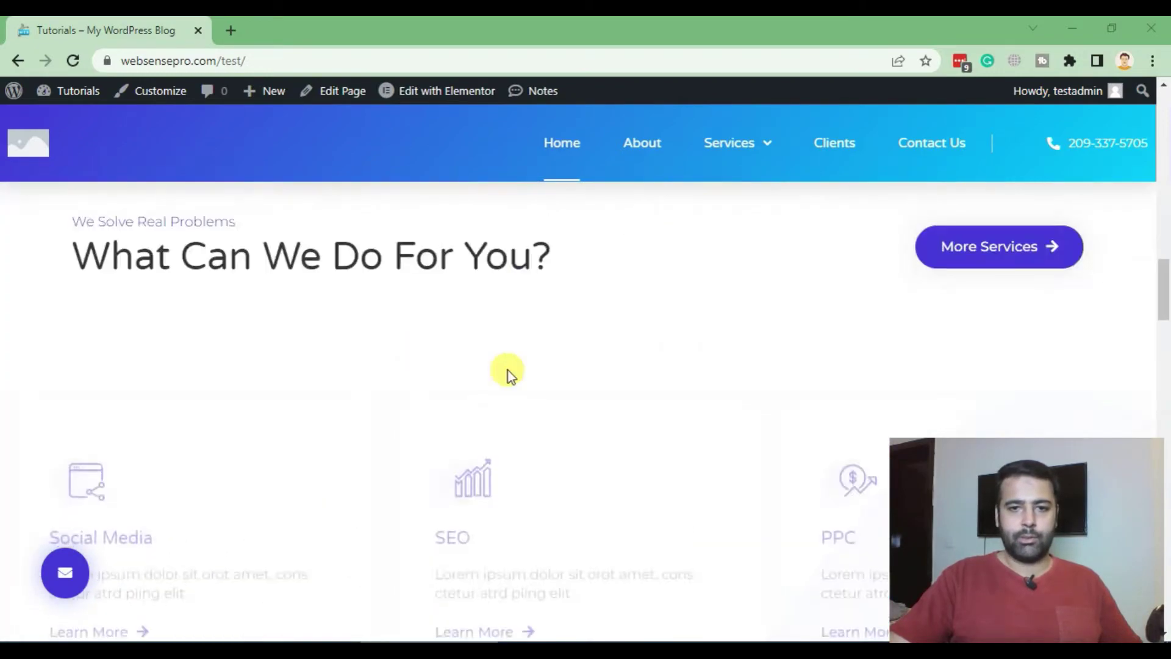
scroll(508, 370, up, 5)
scroll(508, 370, up, 5)
scroll(495, 277, up, 3)
scroll(495, 278, down, 5)
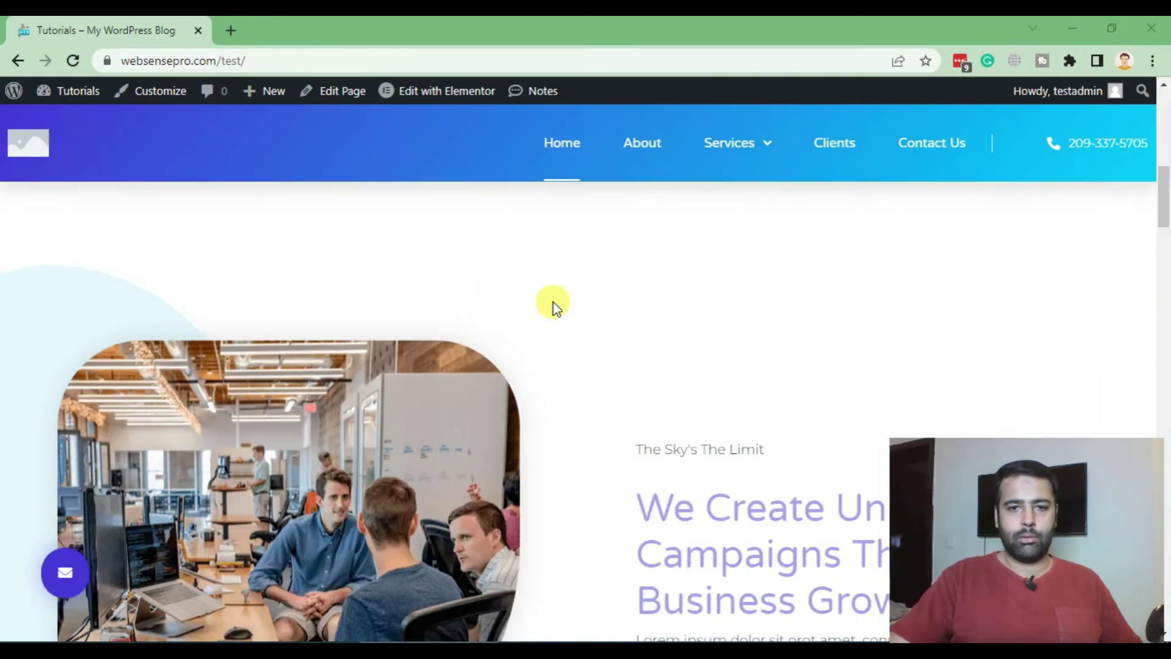
scroll(392, 311, up, 5)
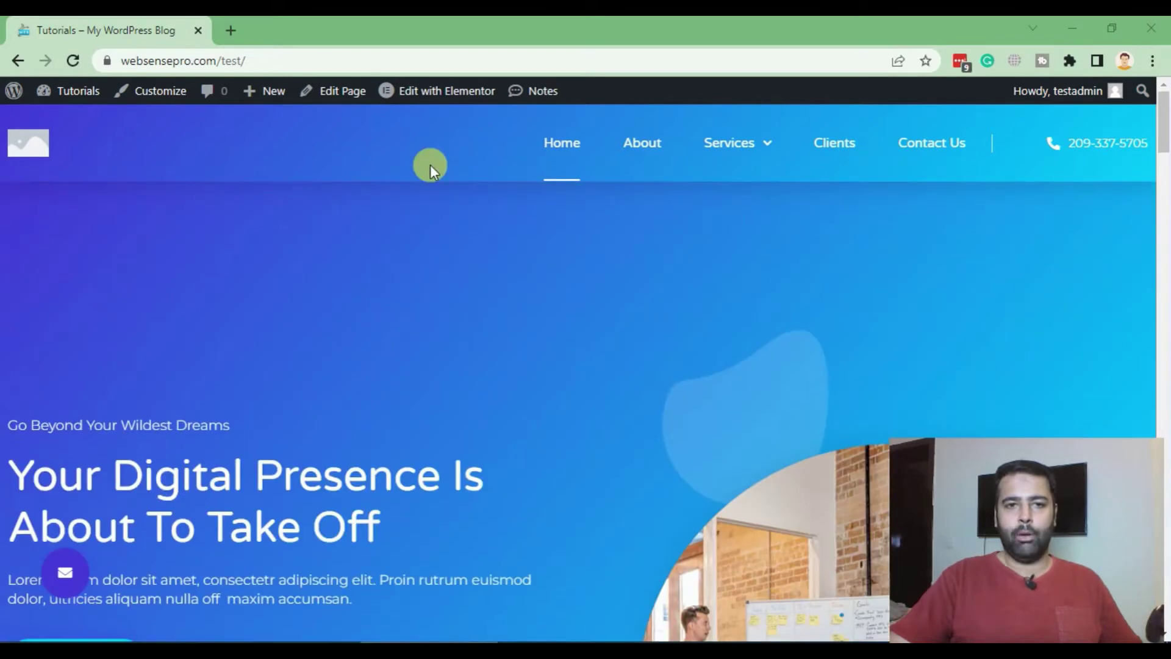
- Open the homepage in Elementor in a new tab and drag an HTML widget below the menu anchor
right_click(415, 95)
click(485, 103)
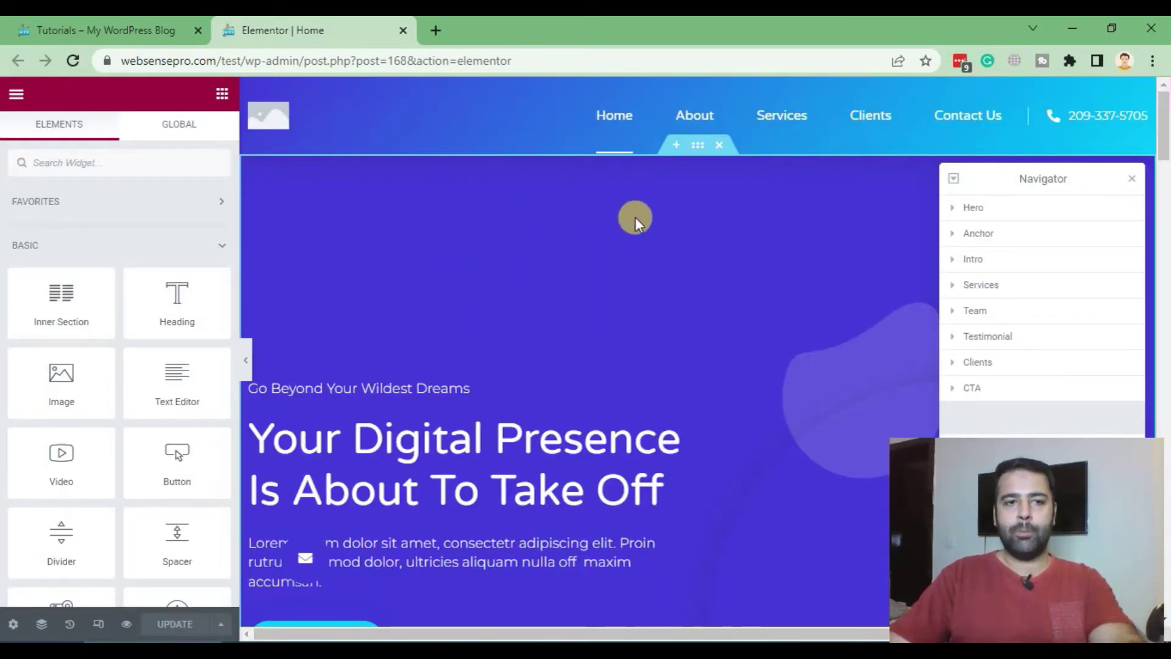
click(83, 164)
text(custom)
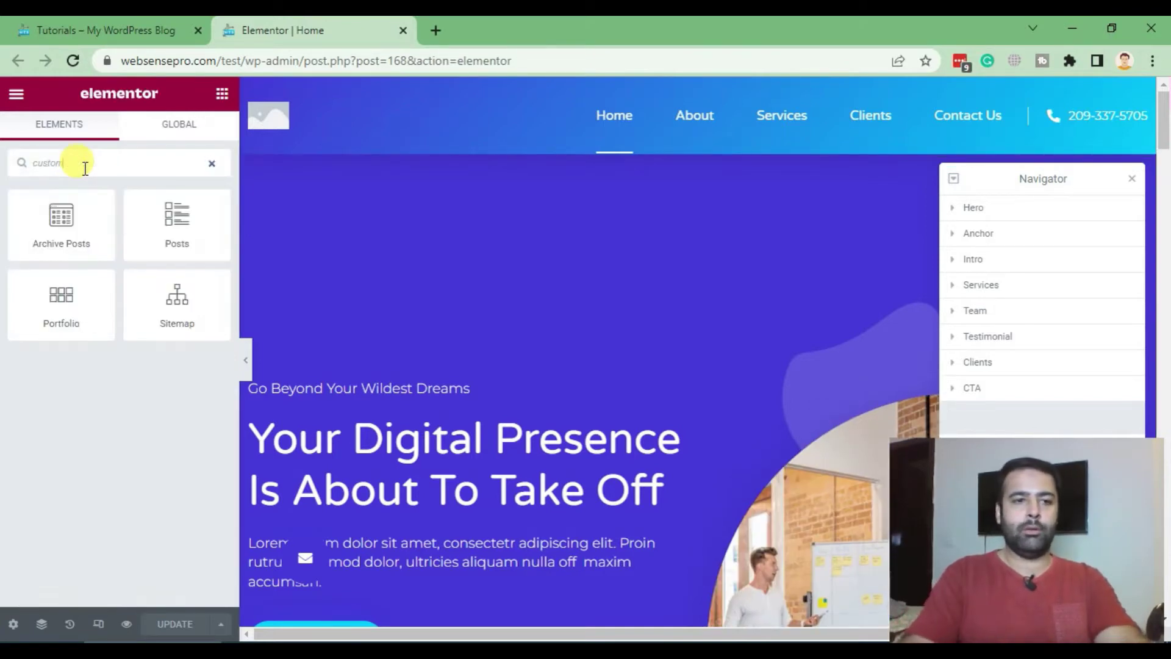
key(ctrl+a)
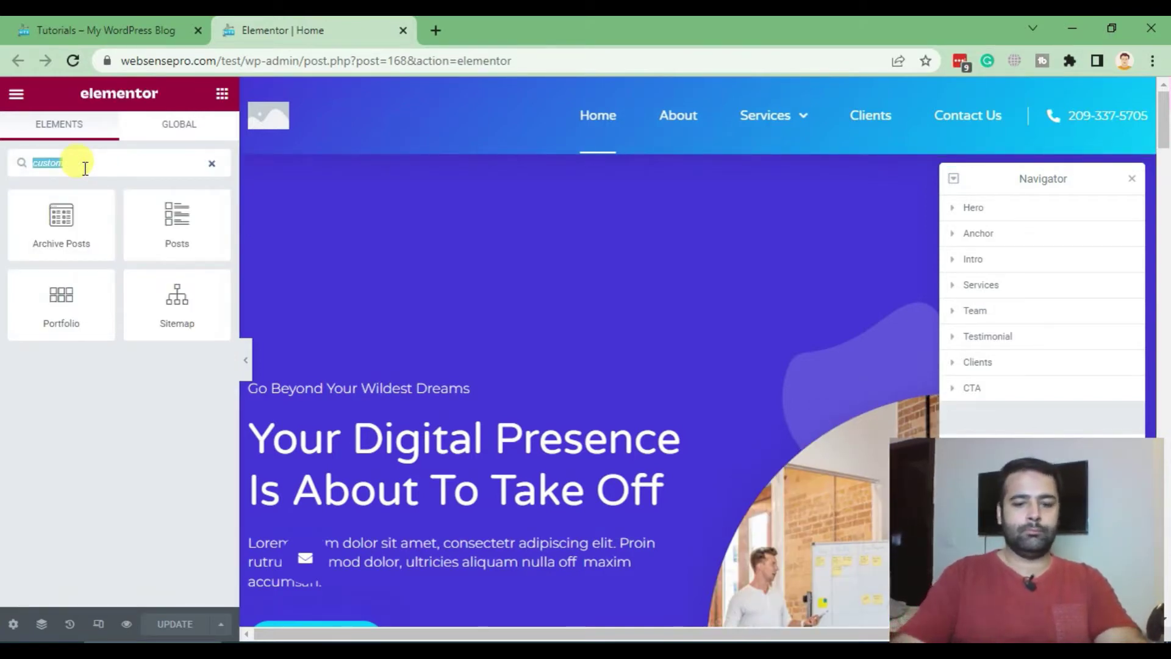
text(html)
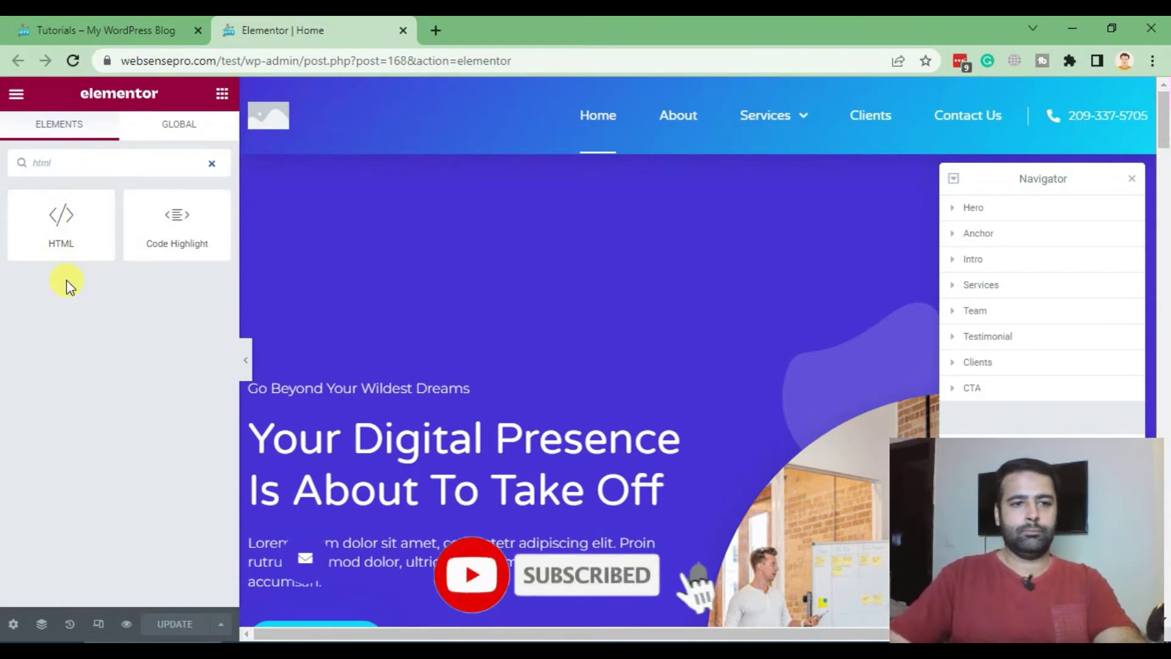
scroll(682, 204, down, 8)
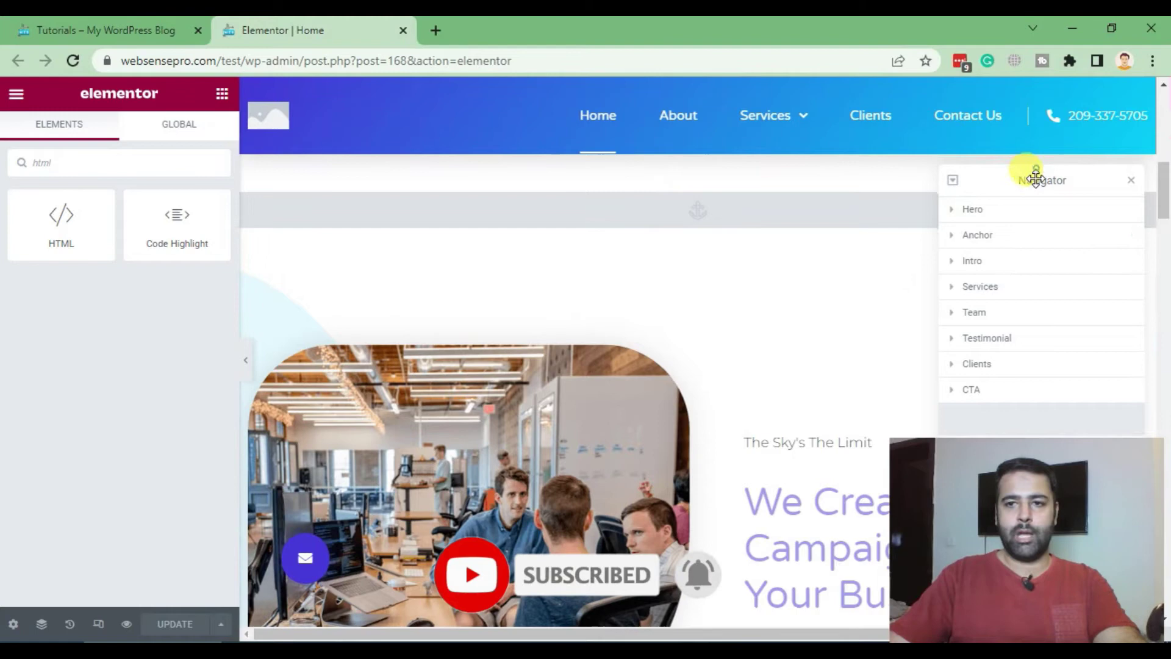
drag(1041, 178, 823, 377)
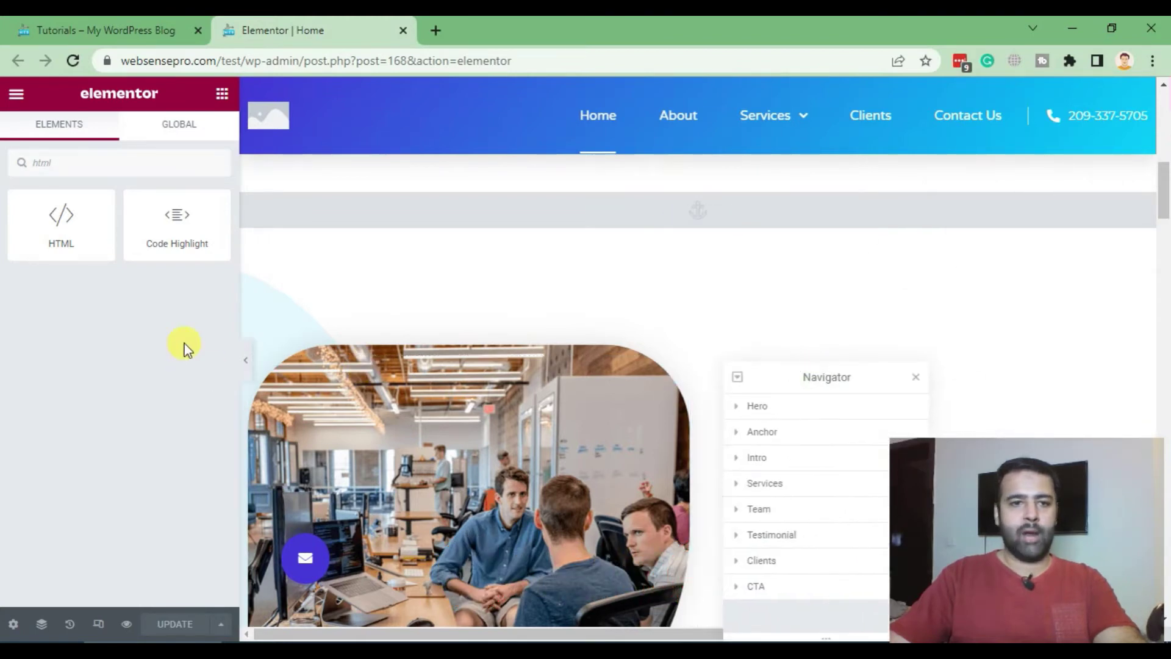
mouse_move(66, 249)
mouse_down()
mouse_move(646, 228)
mouse_move(677, 290)
mouse_up()
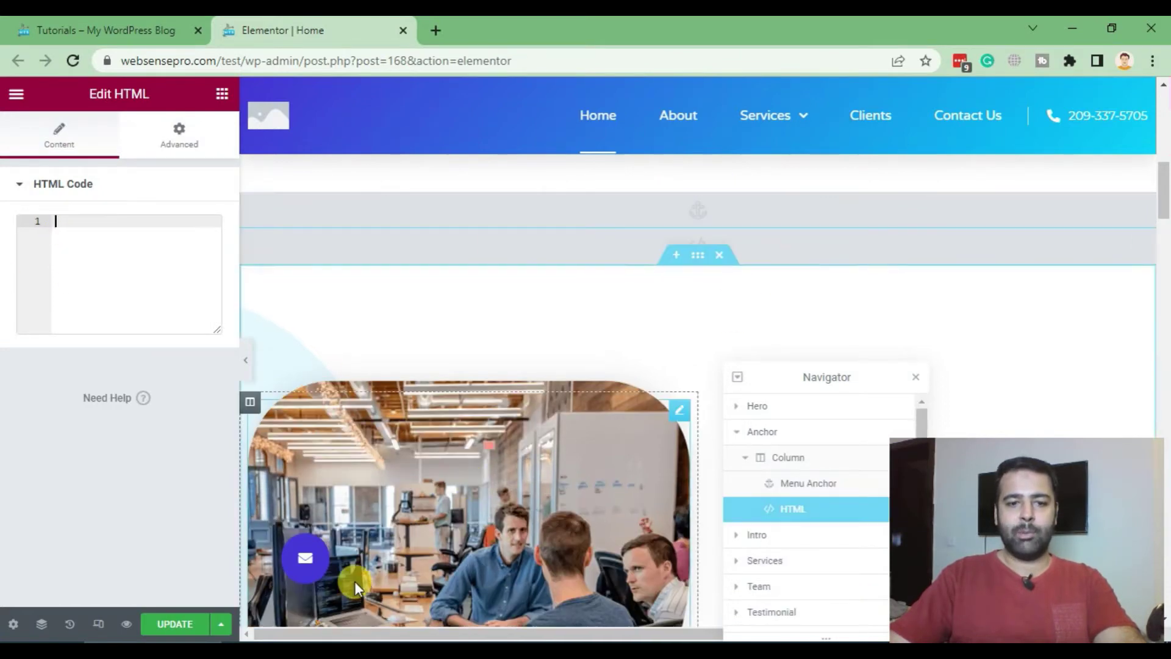
- Copy the three-line object/embed PDF code from Notepad++ into the HTML widget's code box
key(alt+Tab)
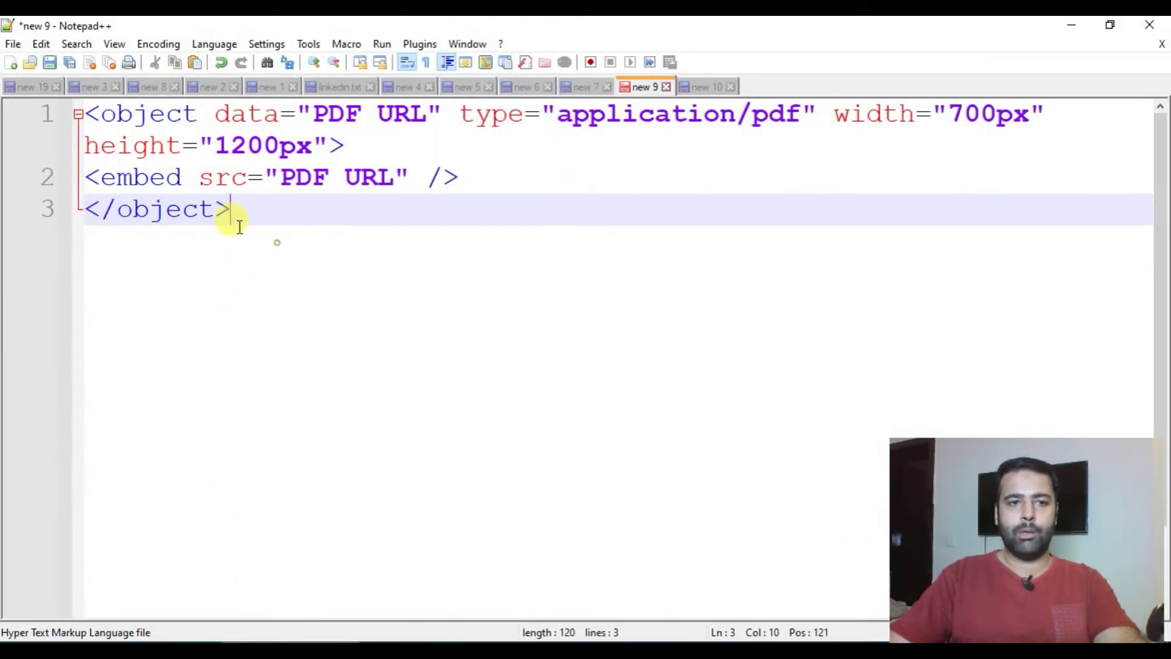
drag(238, 211, 60, 116)
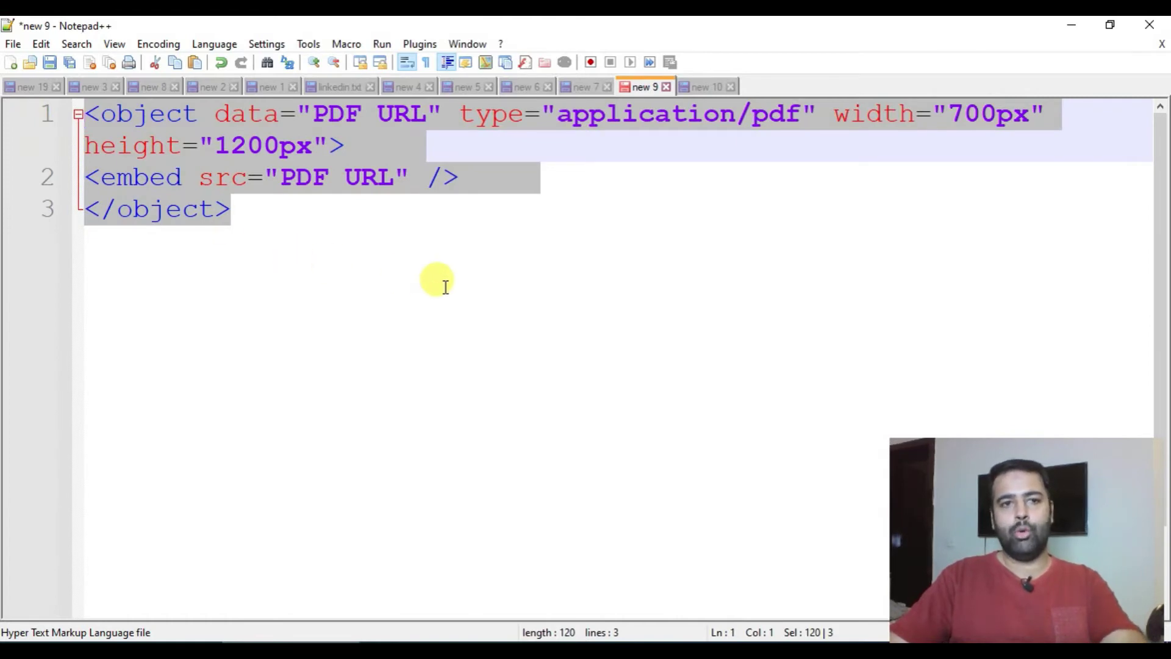
key(ctrl+c)
key(alt+Tab)
click(69, 265)
key(ctrl+v)
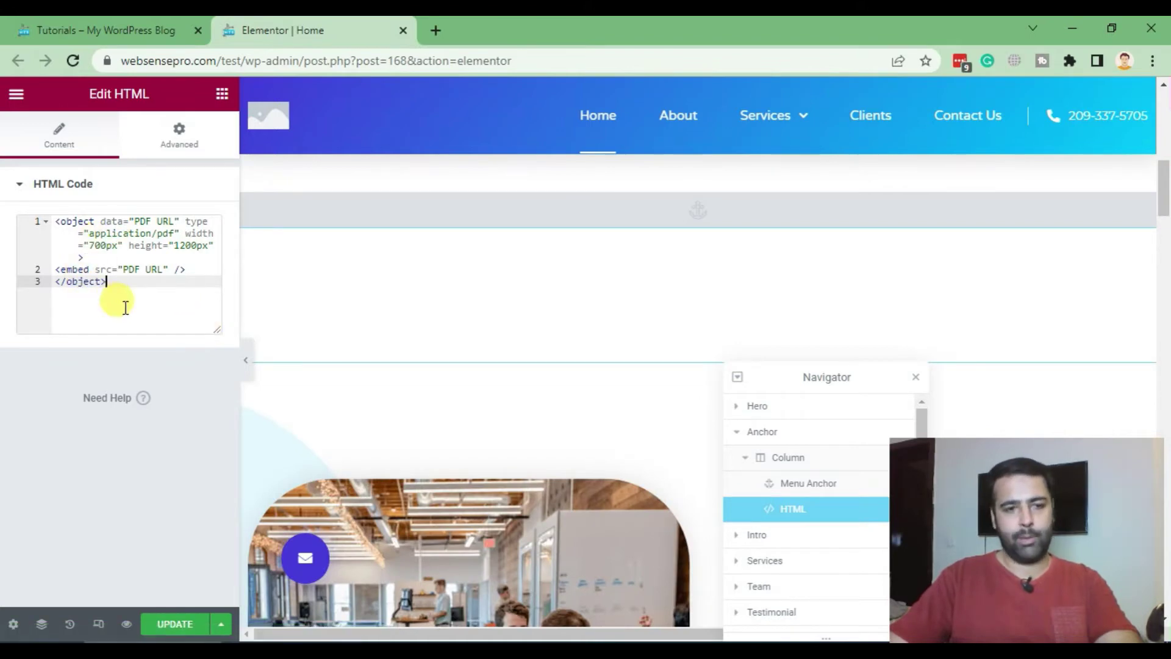
double_click(137, 221)
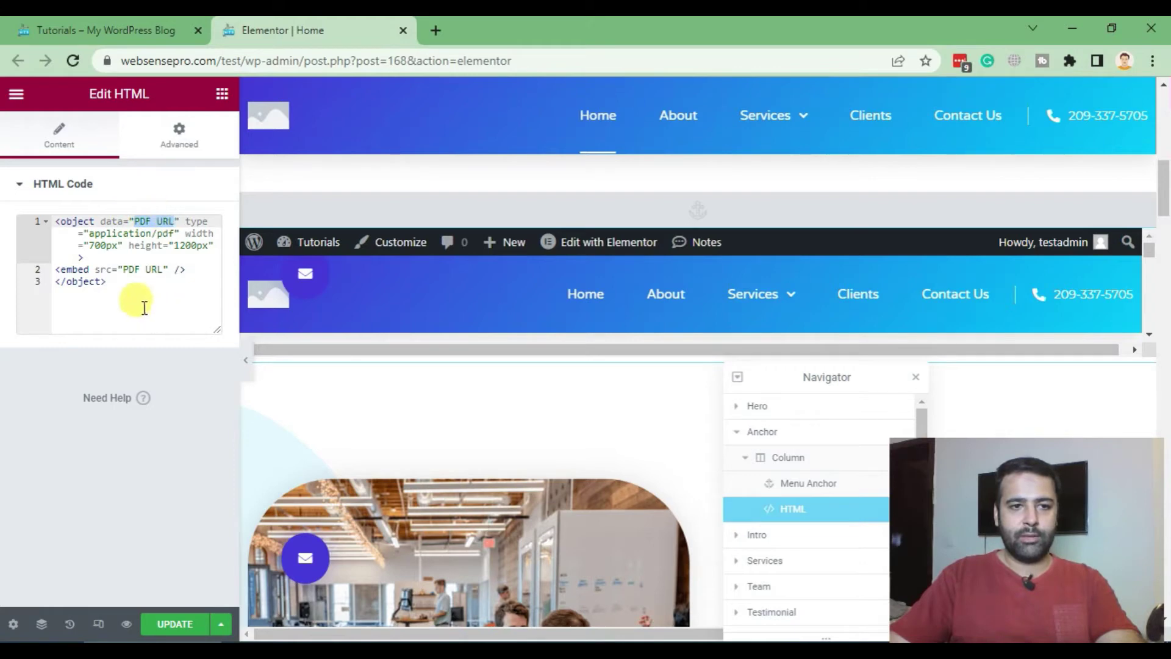
drag(121, 269, 160, 269)
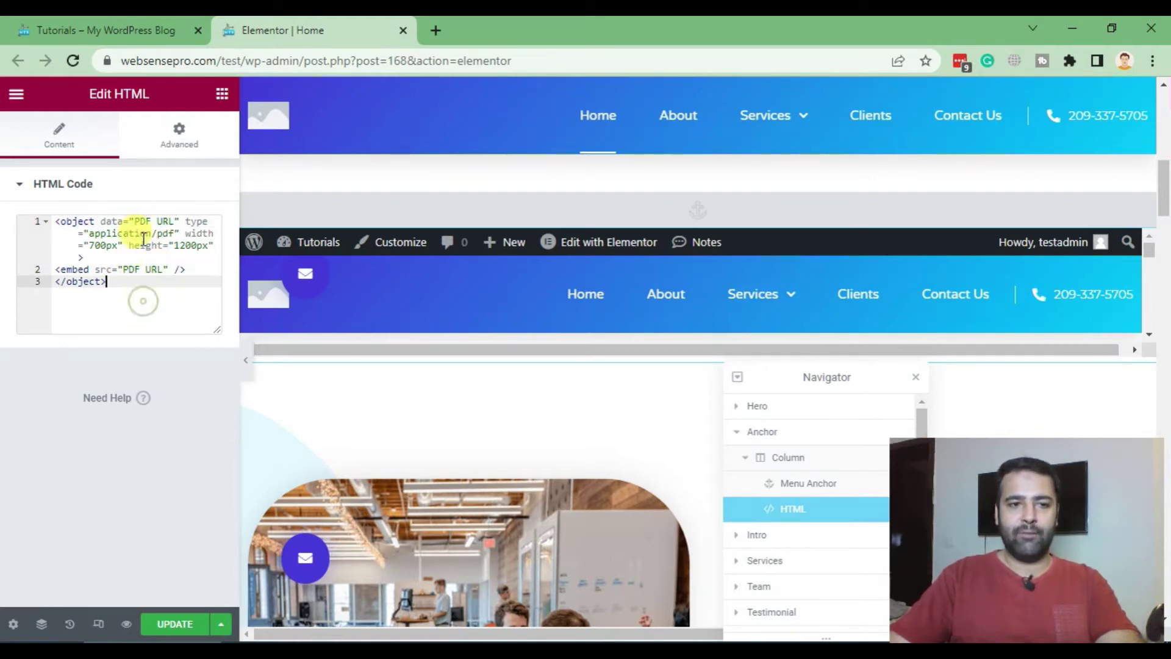
drag(135, 220, 170, 232)
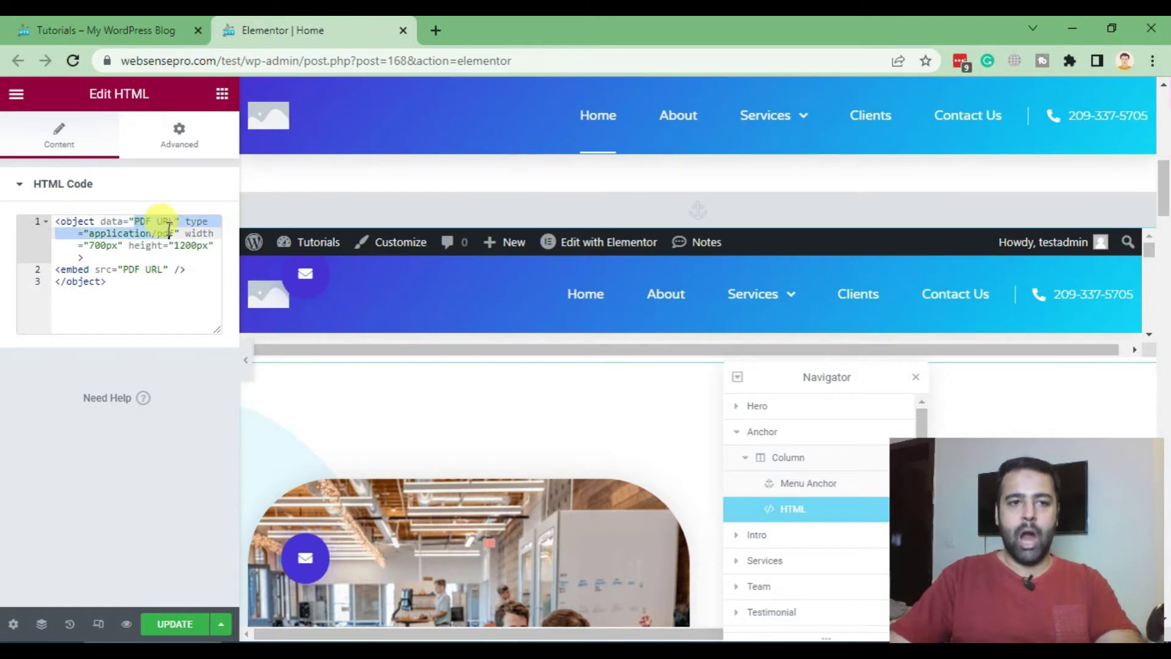
click(134, 281)
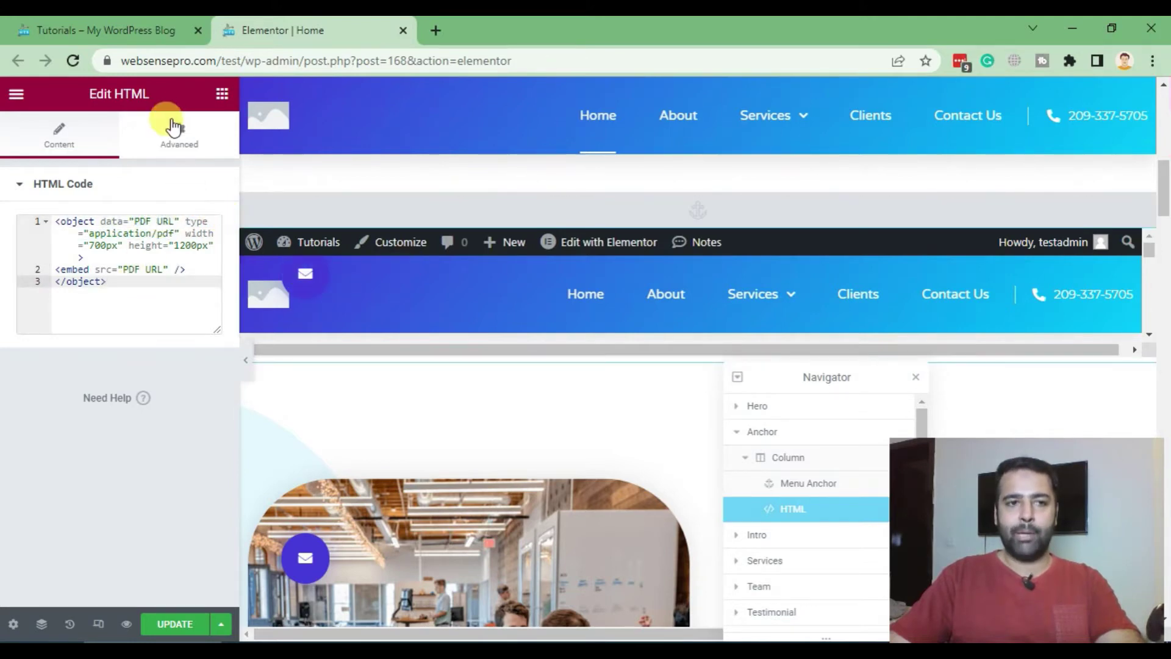
- Open the WordPress dashboard in a new tab, go to Media > Add New, and choose Select Files
click(105, 30)
mouse_move(72, 91)
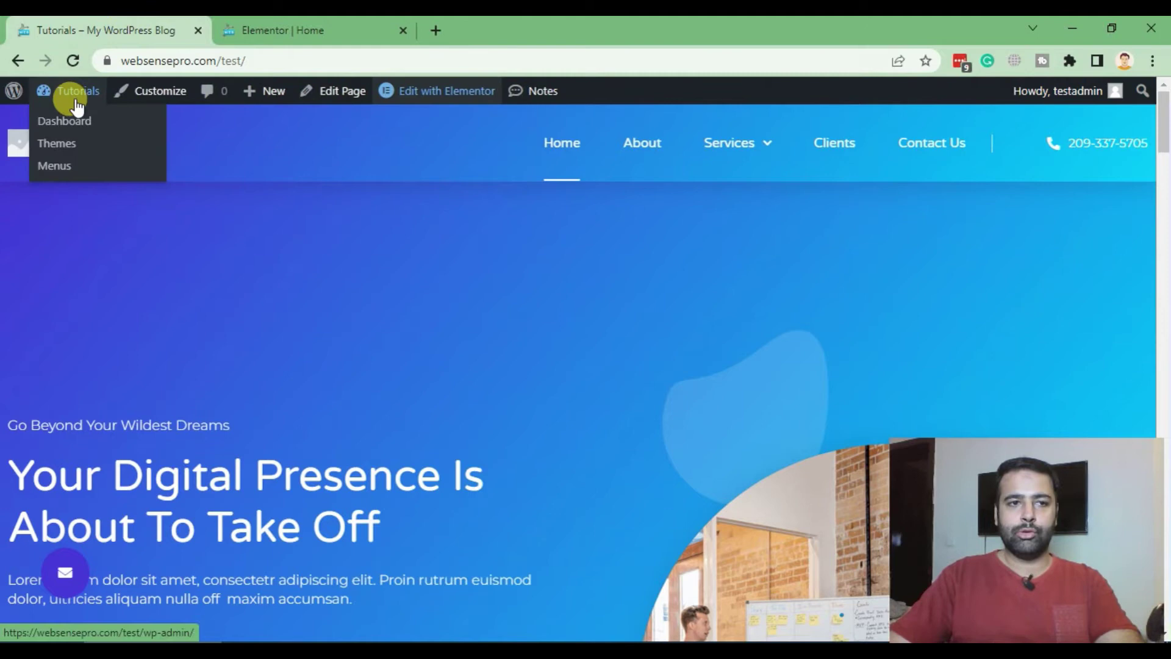
right_click(80, 121)
click(147, 127)
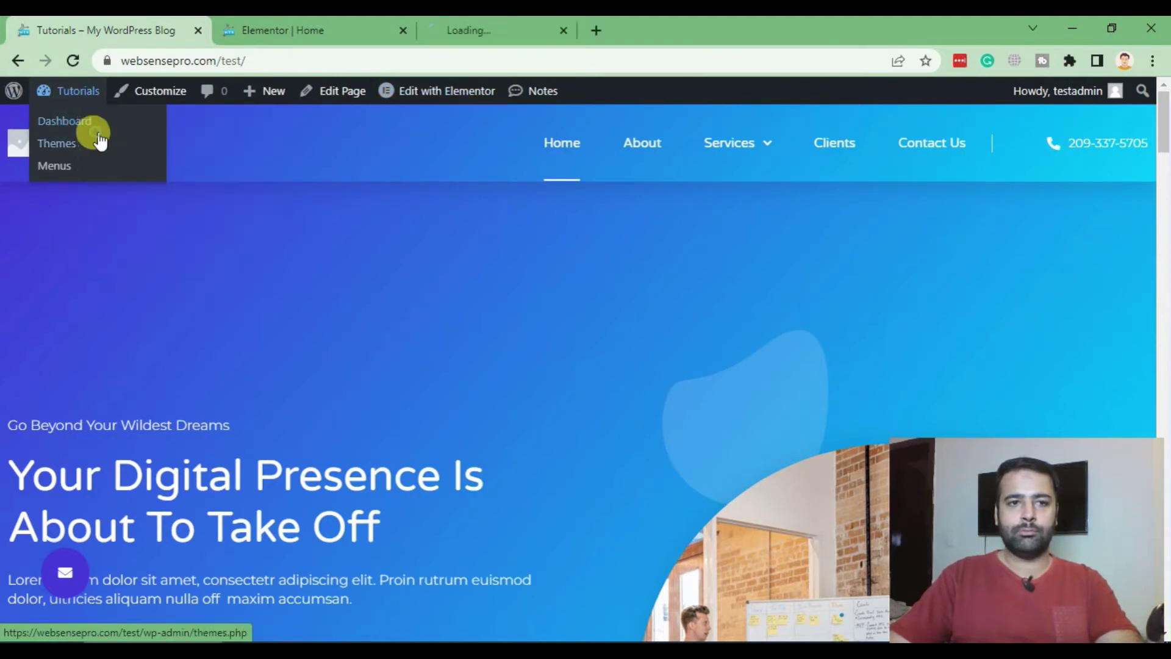
click(467, 23)
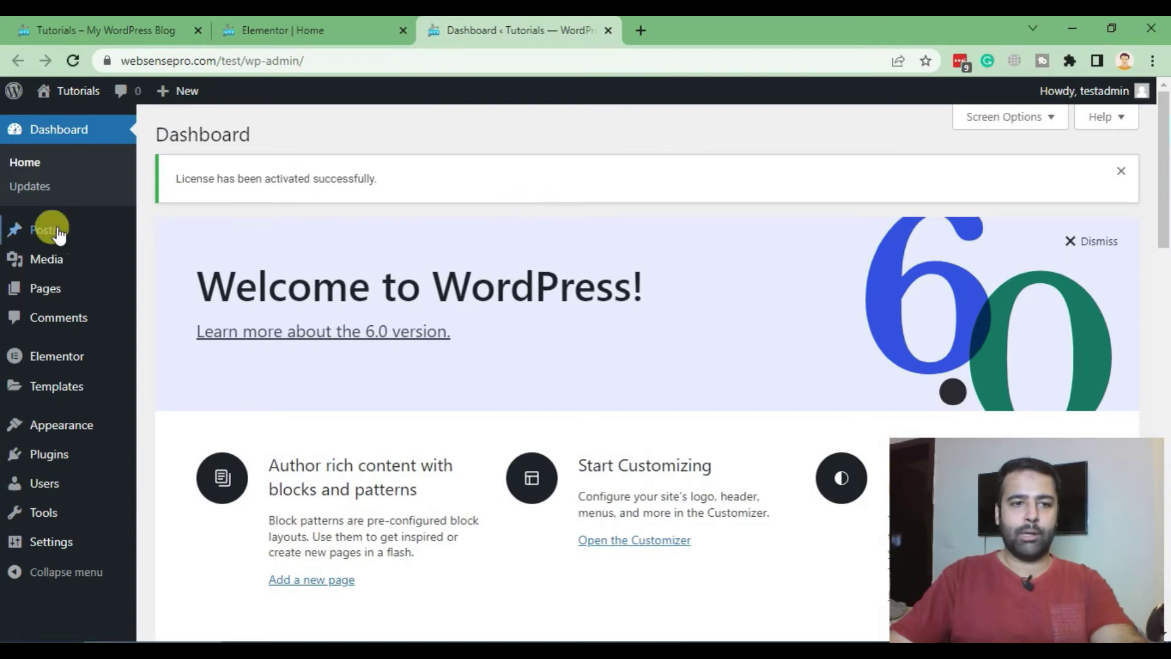
mouse_move(46, 259)
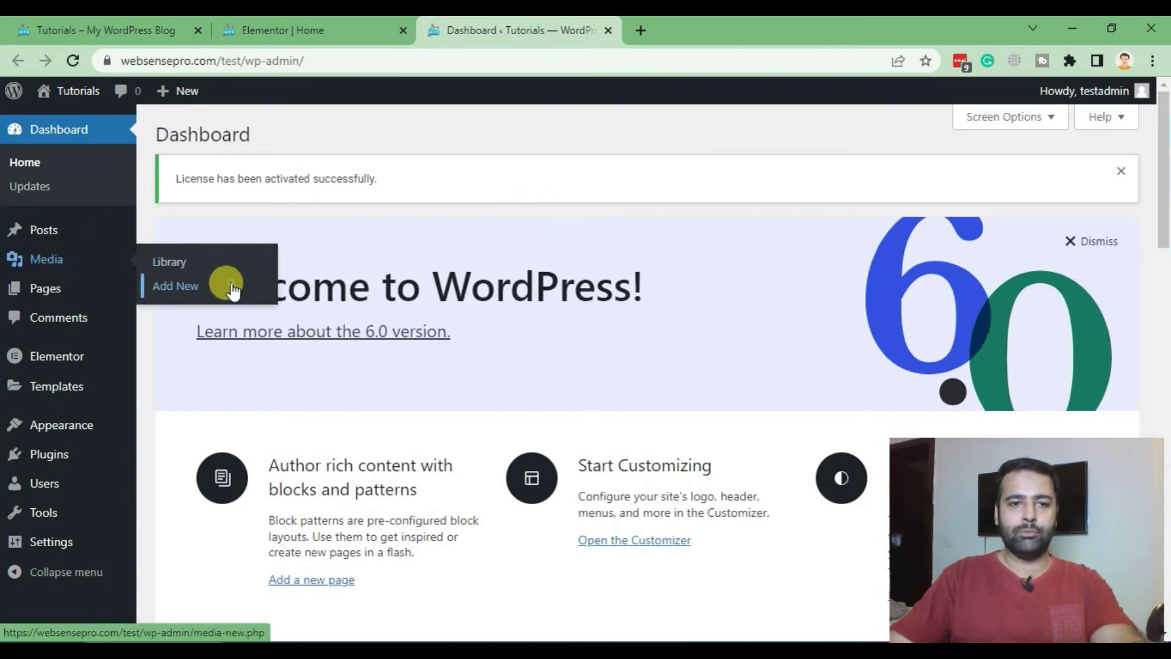
click(231, 287)
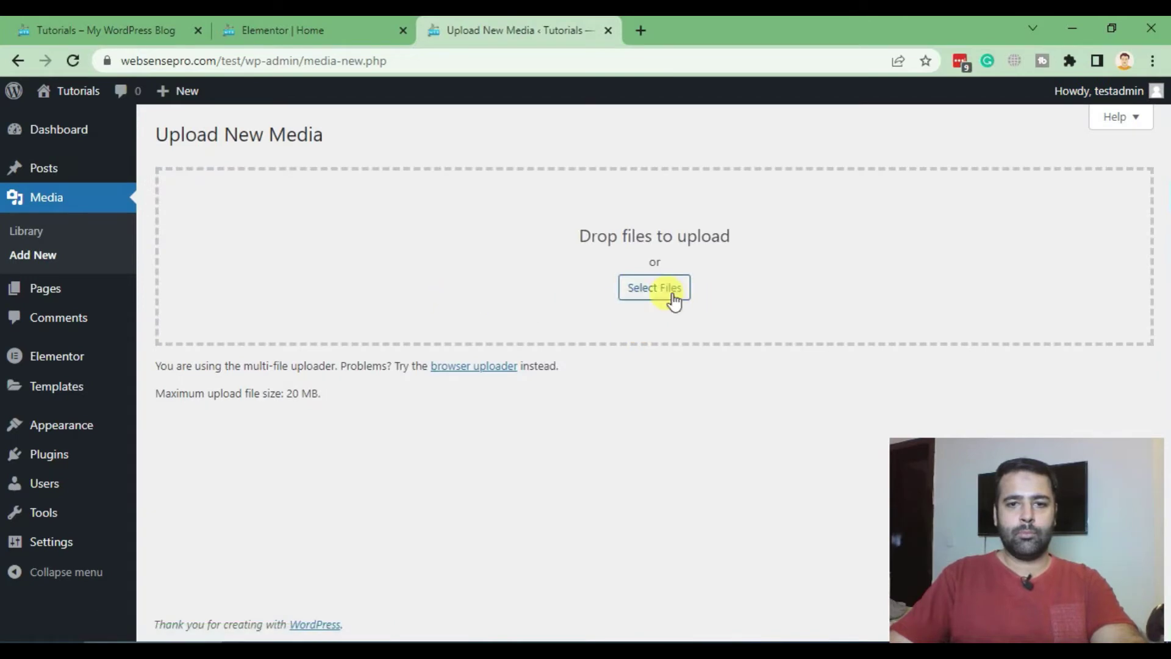
click(673, 293)
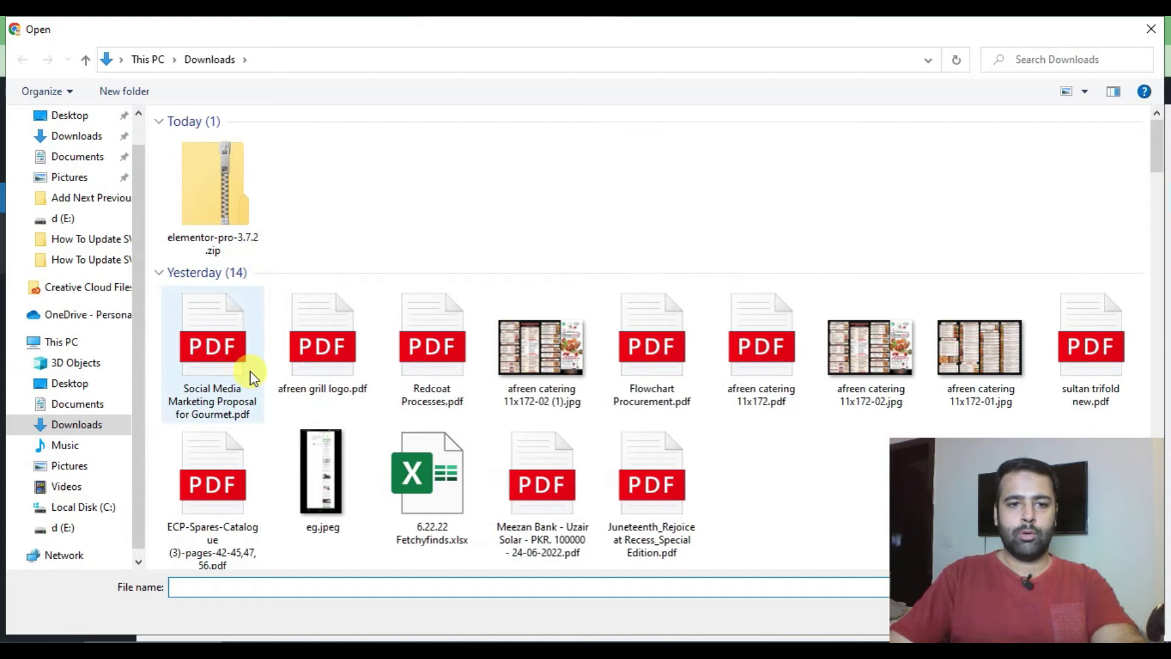
- Upload ECP-Spares-Catalogue (3) 68.pdf from the Desktop
click(71, 114)
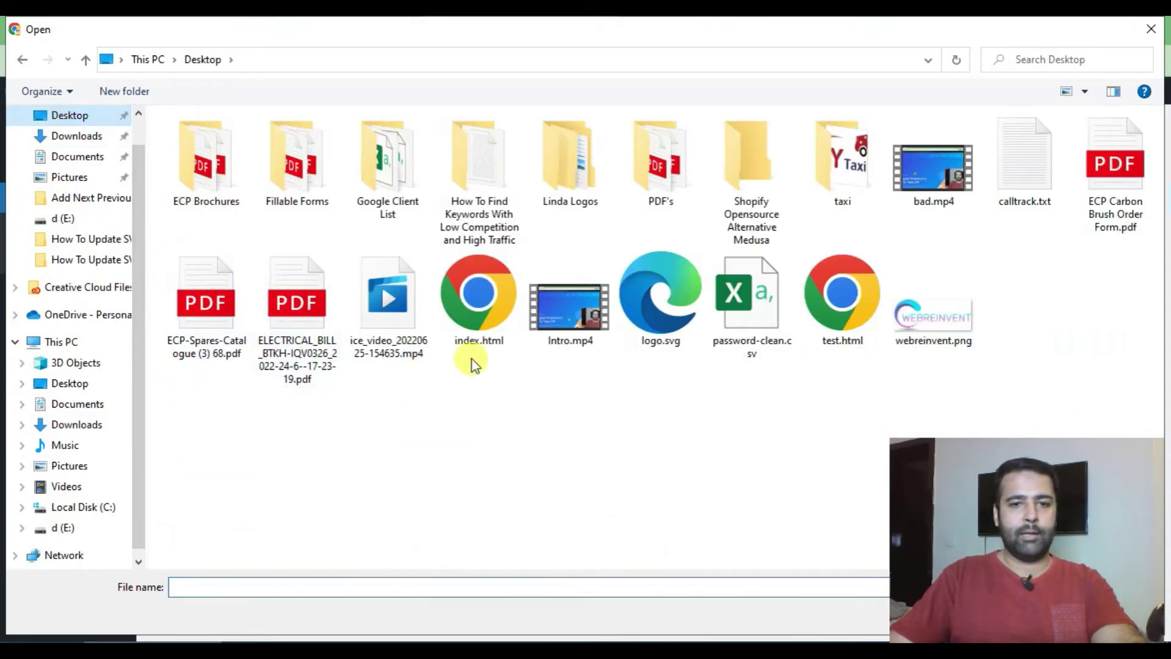
click(192, 325)
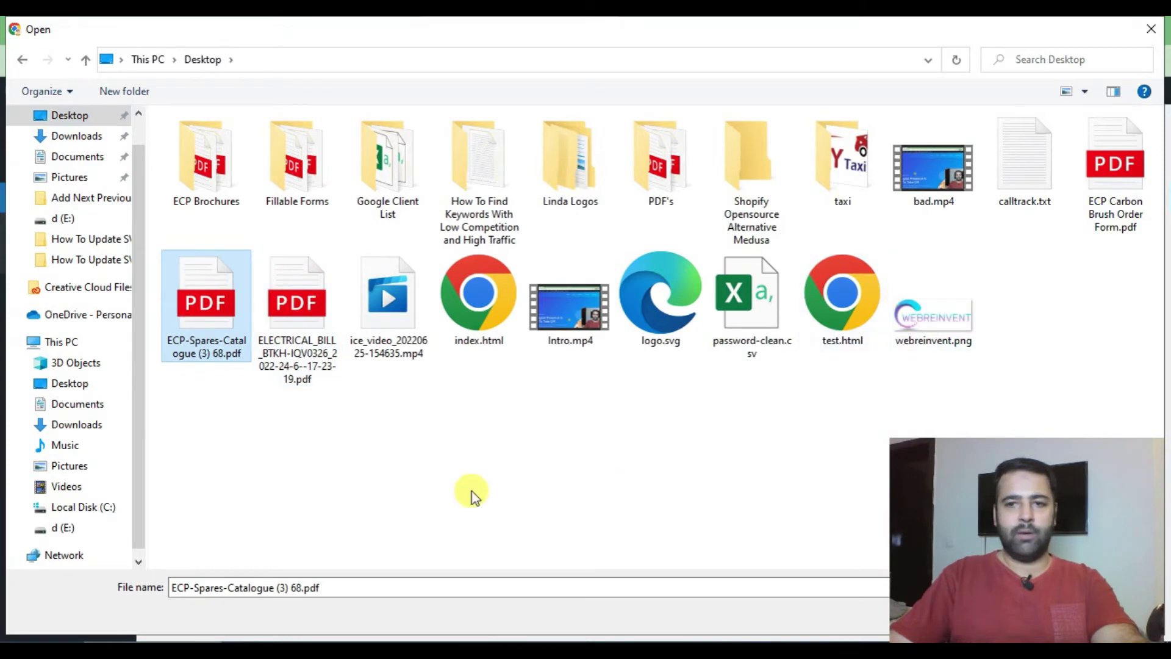
double_click(186, 329)
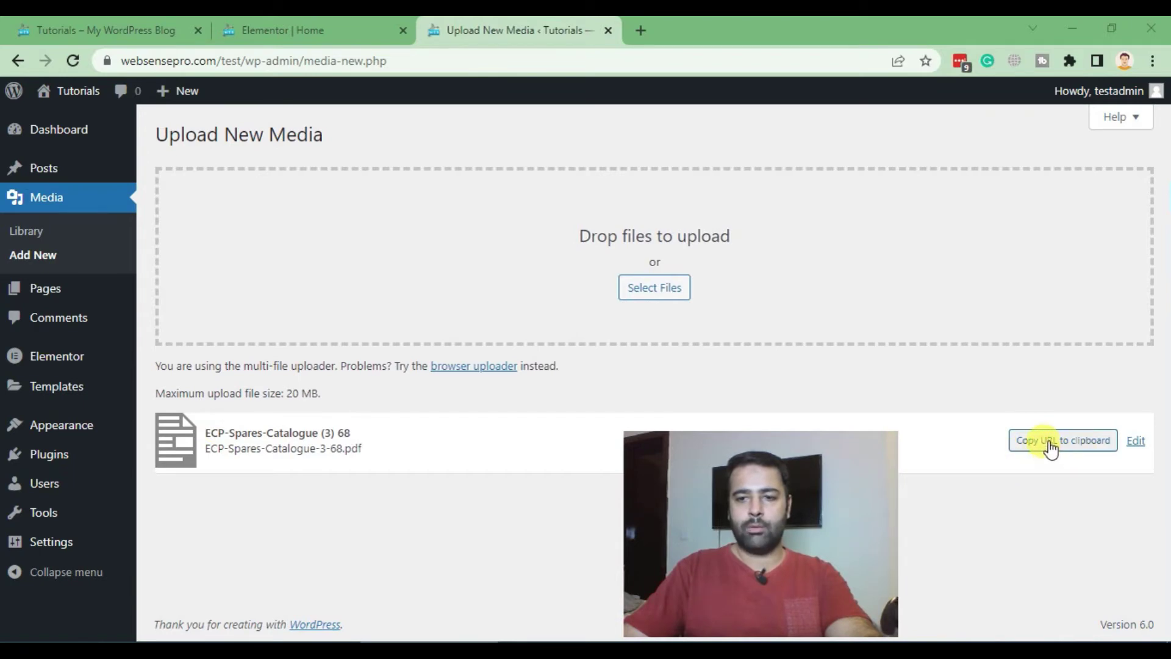
- Copy the uploaded catalogue's file URL and return to the Elementor | Home tab
click(1085, 450)
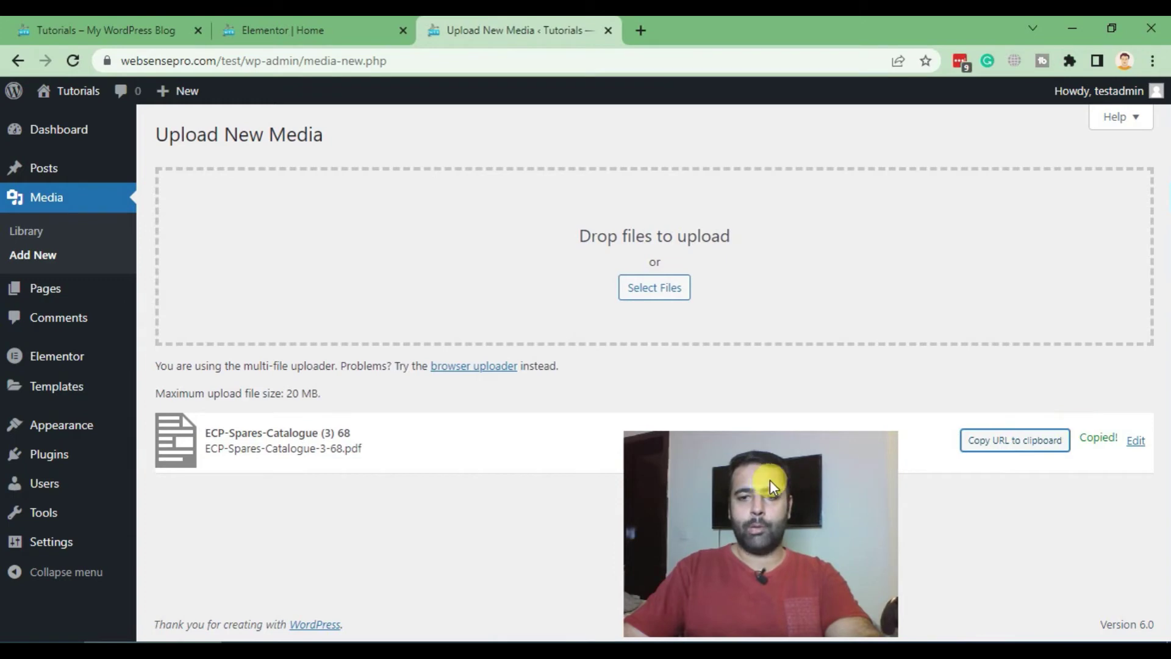
drag(770, 481, 1037, 480)
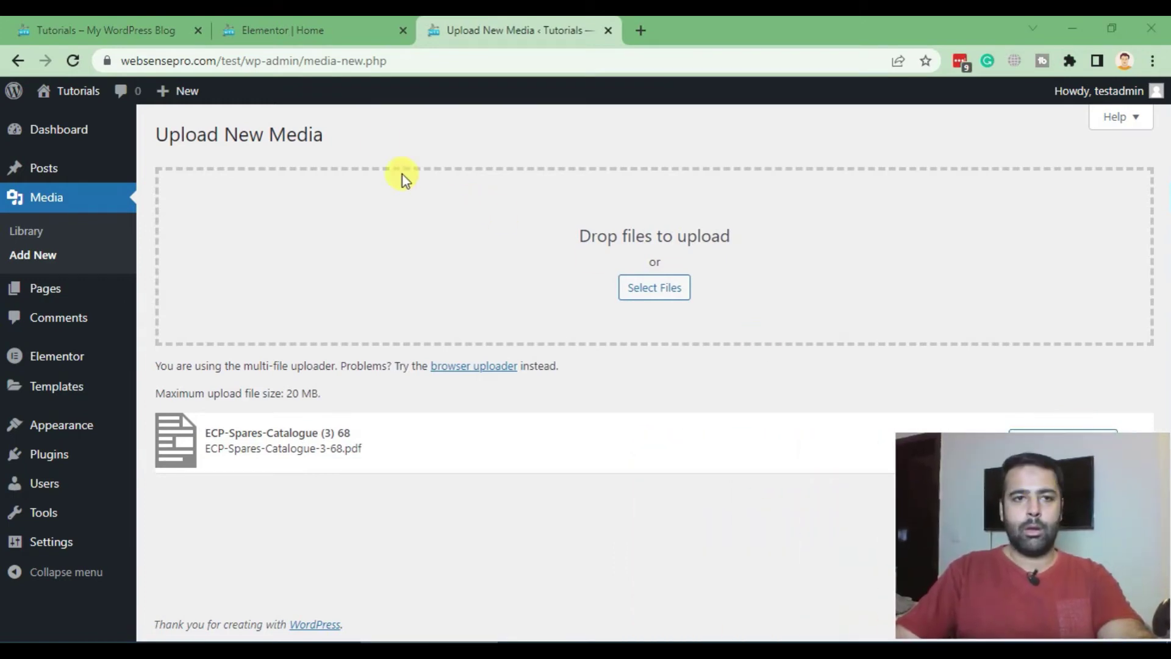
click(294, 30)
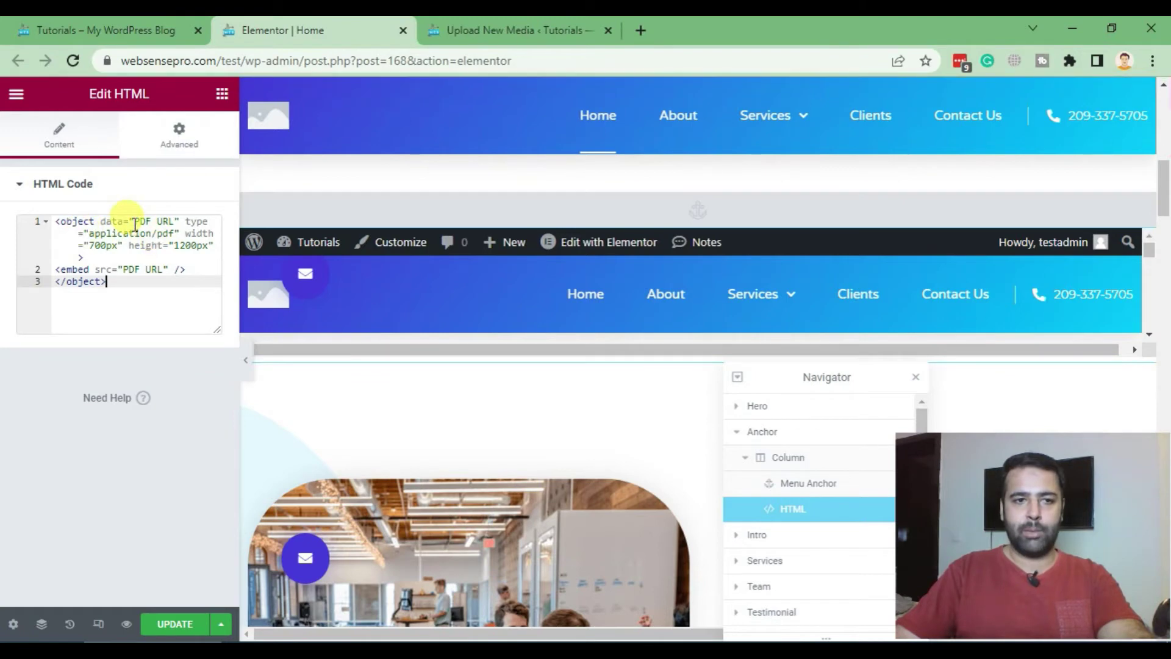
- Paste the catalogue URL over both object and embed placeholders, then save with Update
drag(135, 221, 170, 221)
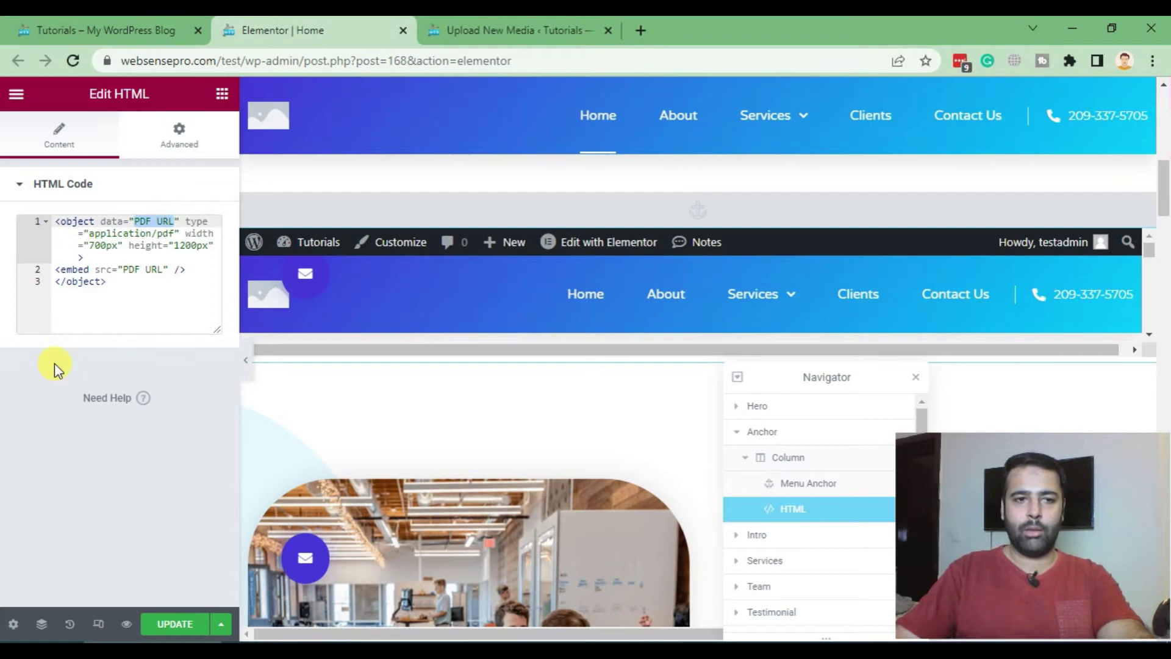
key(ctrl+v)
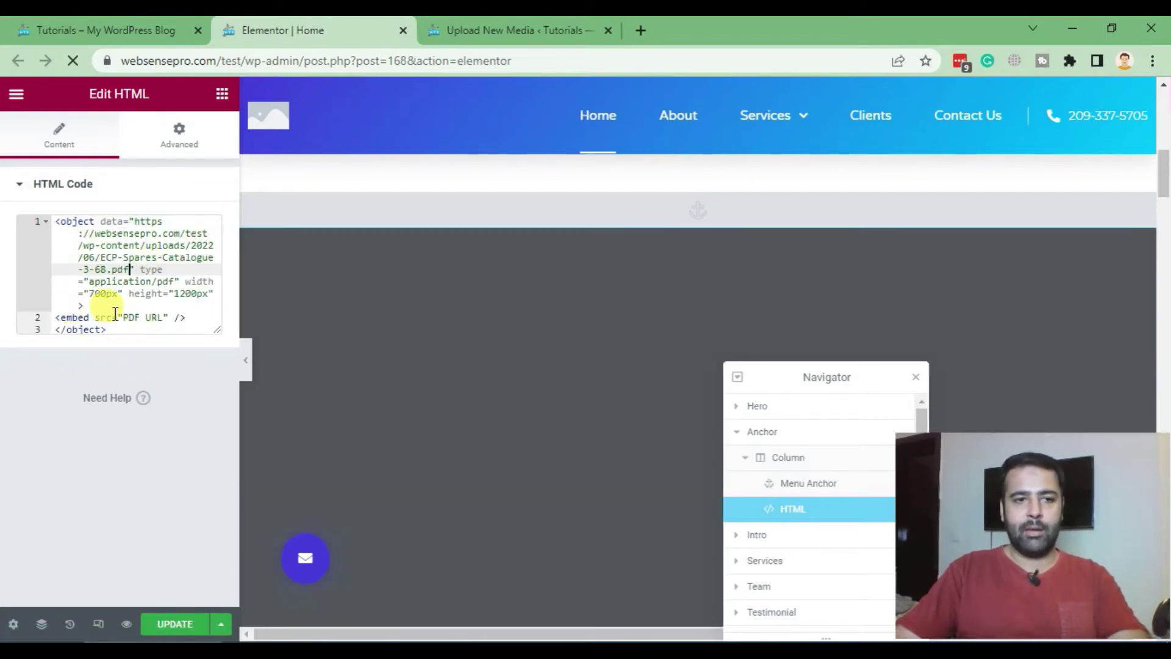
click(130, 317)
double_click(130, 317)
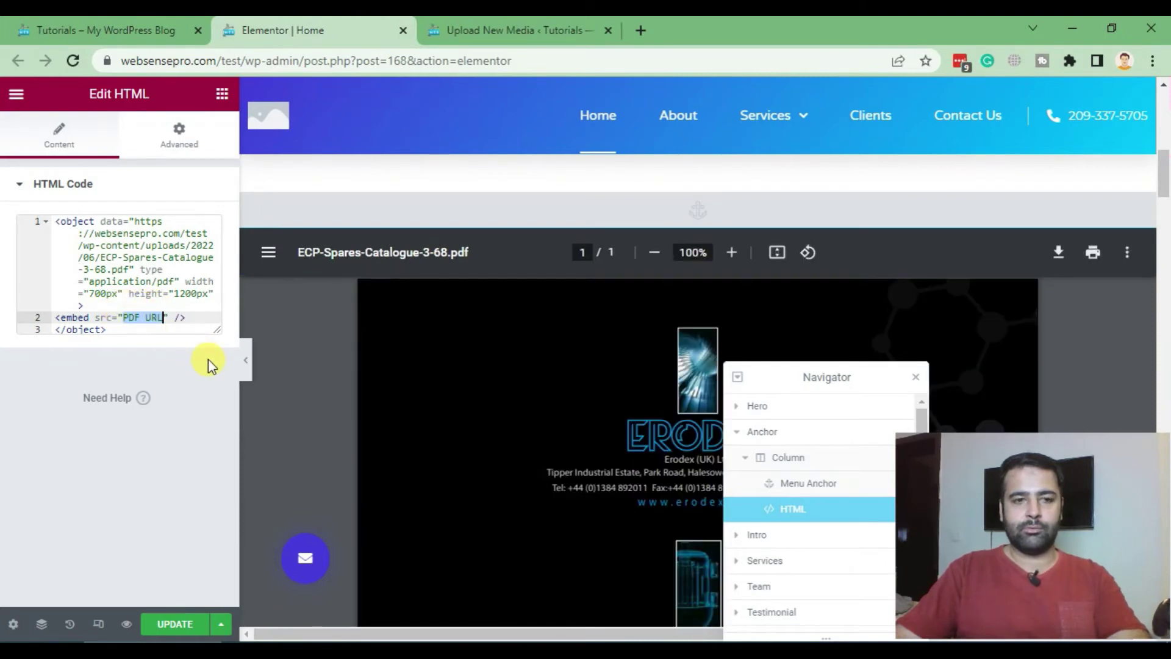
key(ctrl+v)
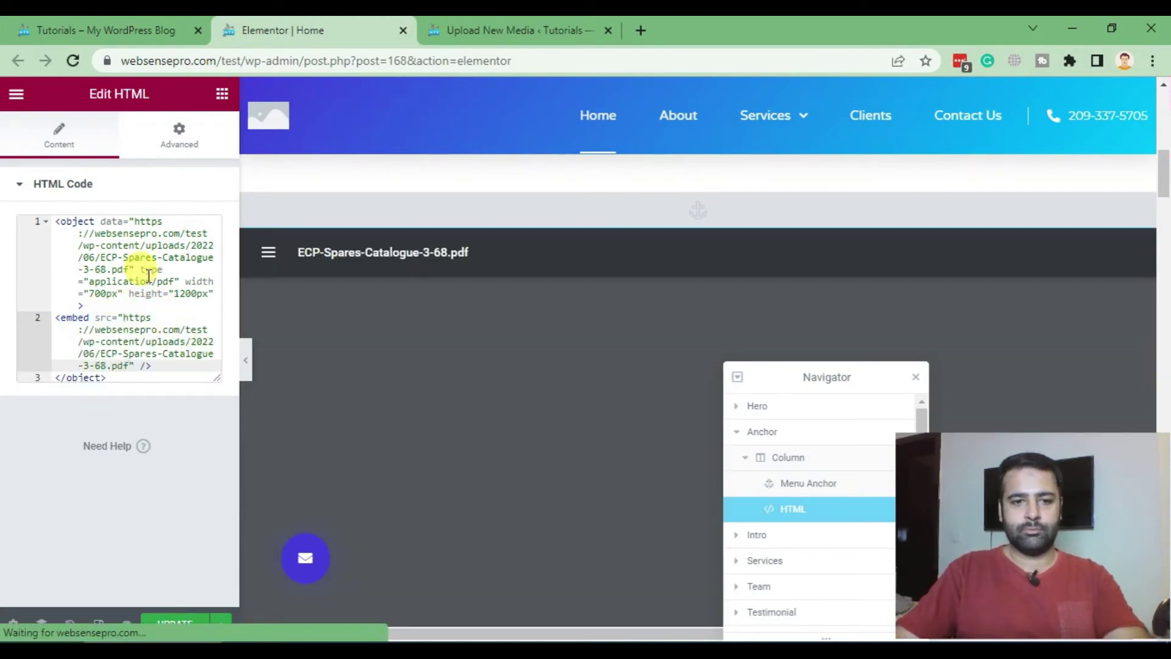
scroll(521, 302, down, 5)
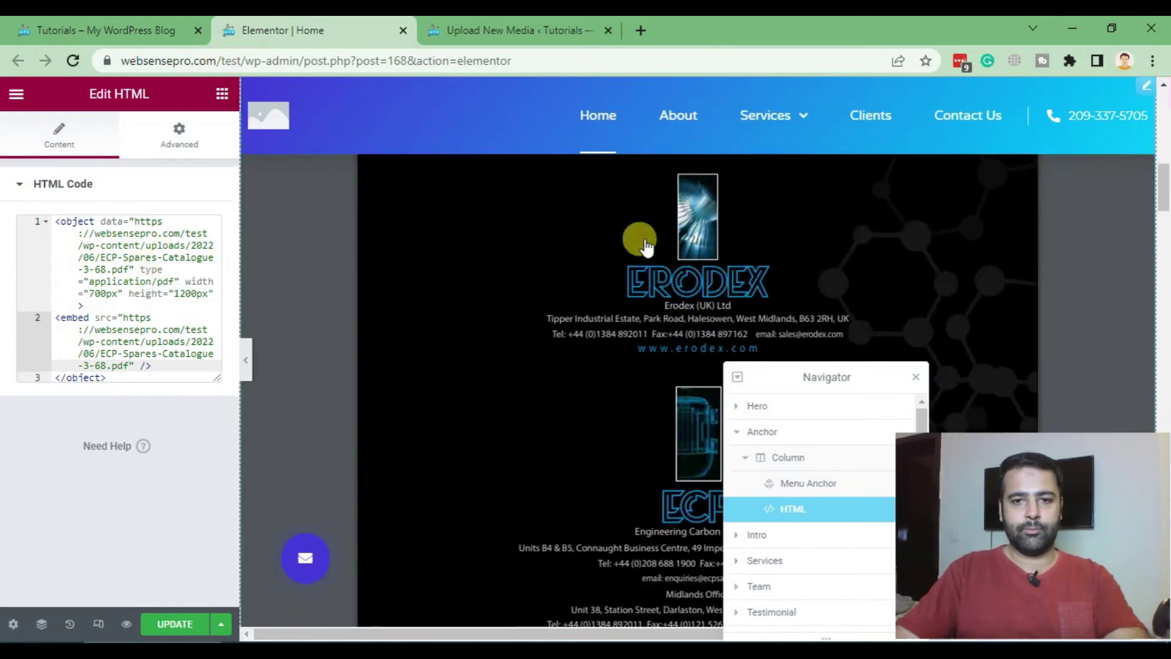
scroll(407, 262, up, 3)
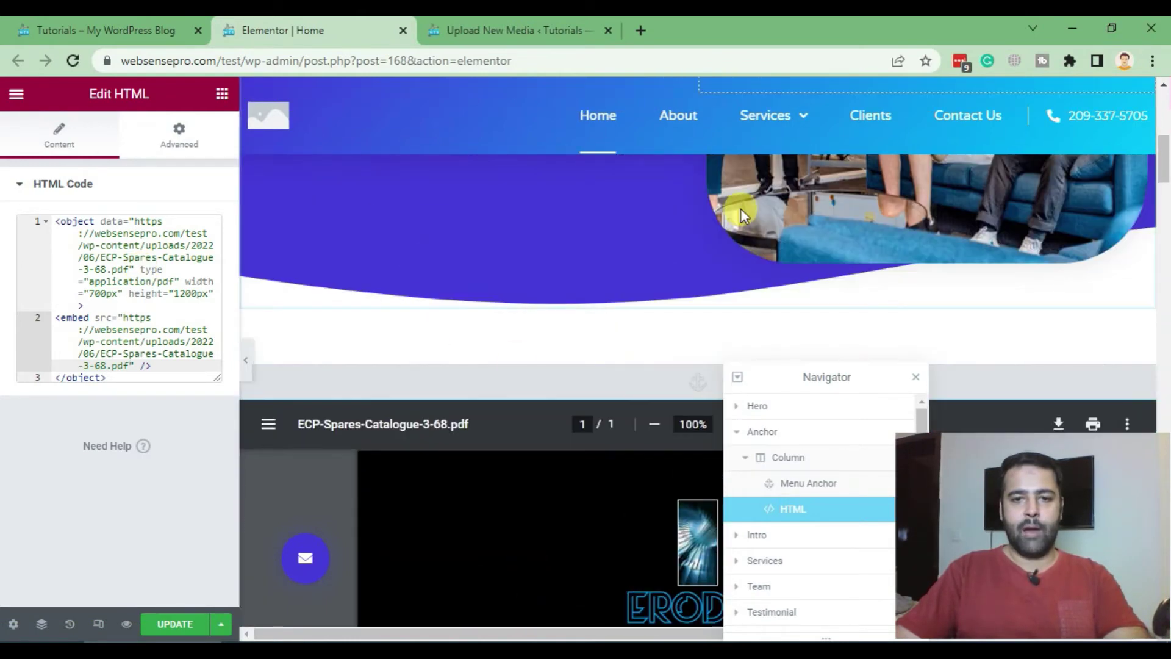
scroll(422, 264, down, 3)
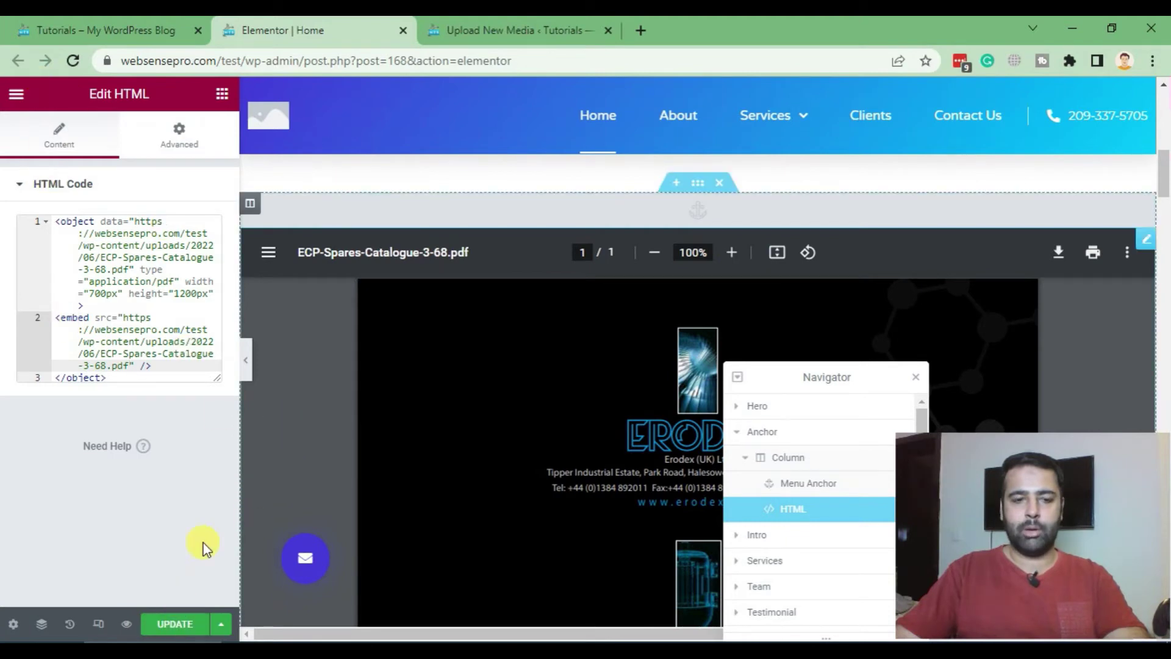
click(168, 628)
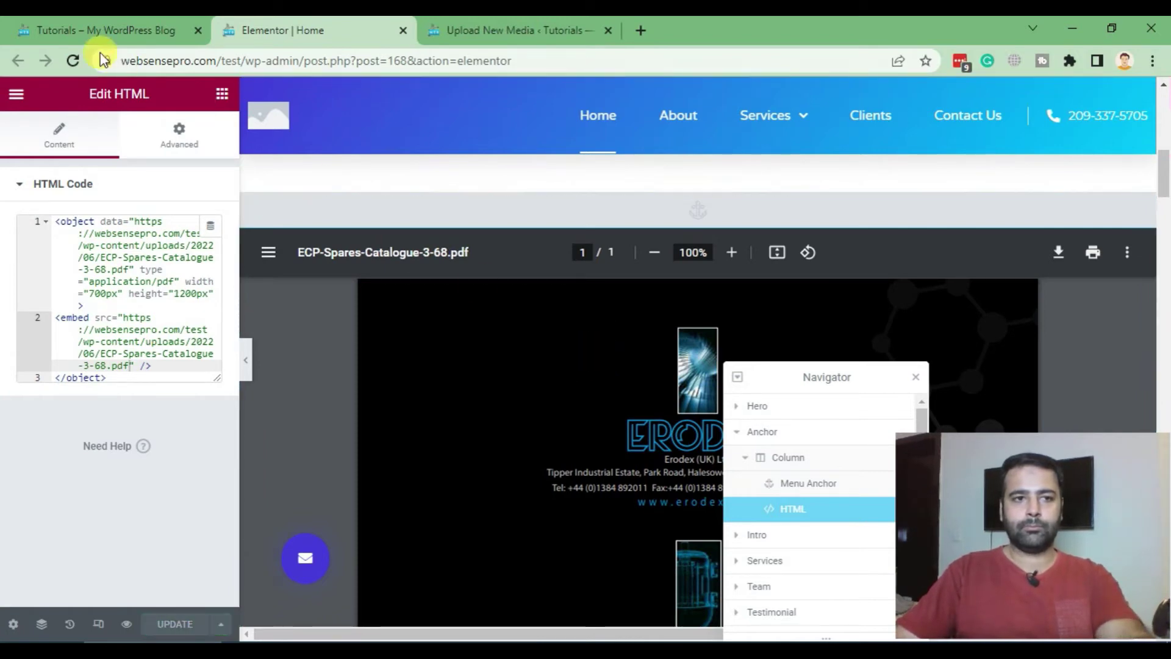
- Reload the live homepage to confirm the embedded catalogue, then return to Upload New Media
click(88, 31)
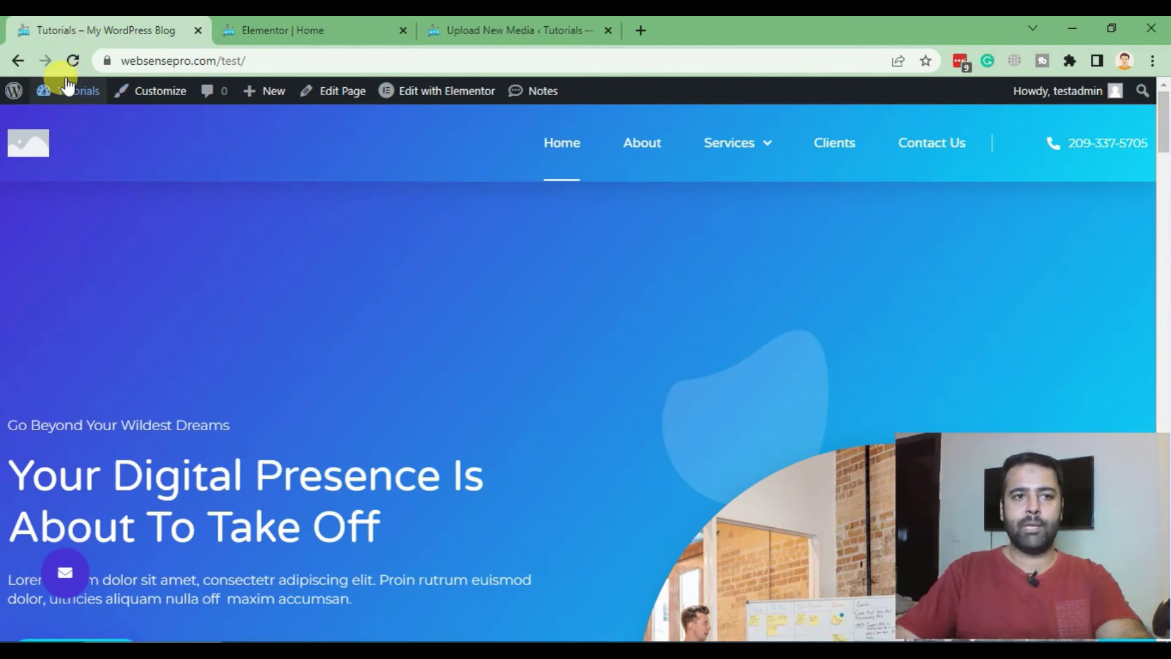
click(72, 60)
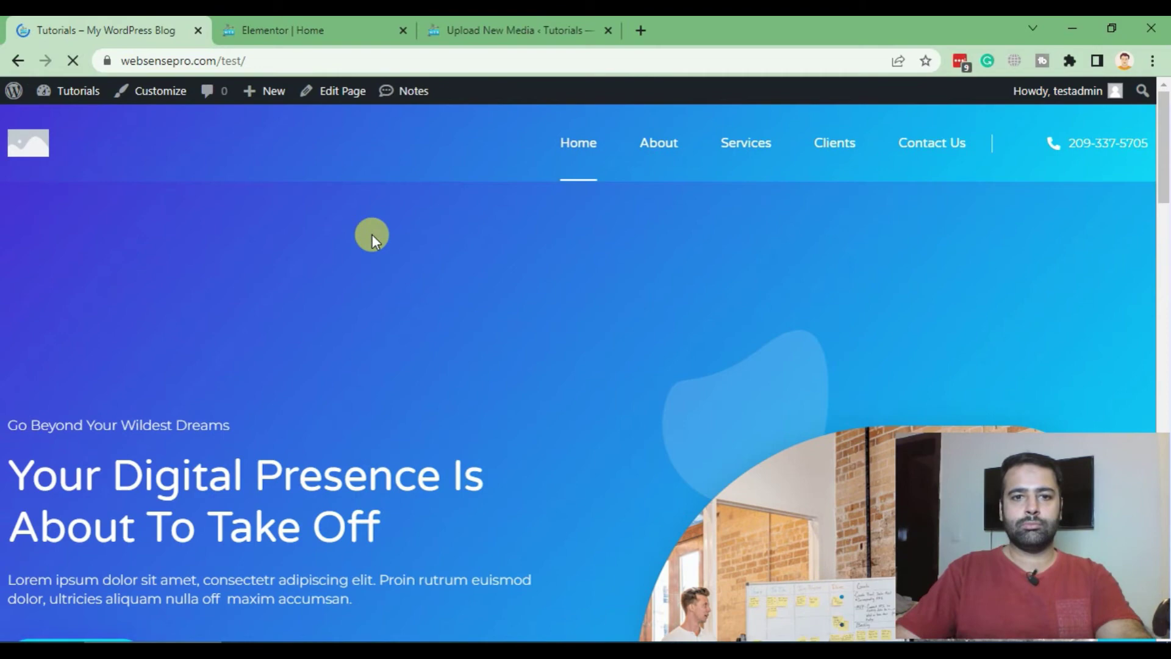
scroll(372, 234, down, 5)
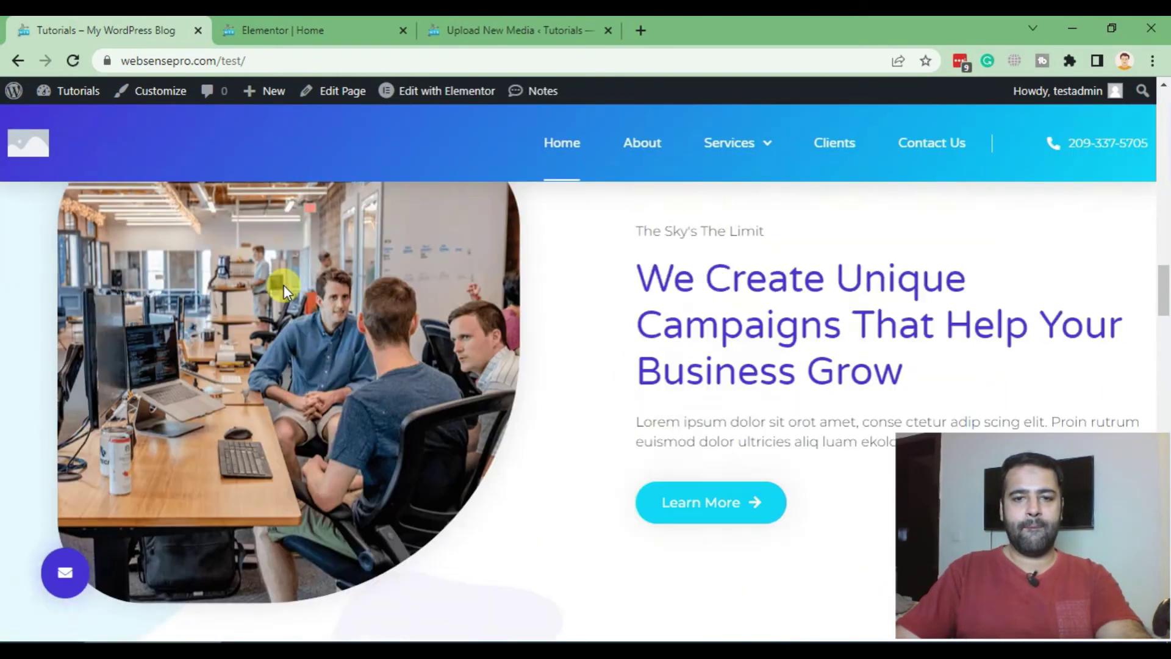
scroll(284, 284, down, 8)
scroll(283, 285, up, 3)
scroll(284, 284, down, 2)
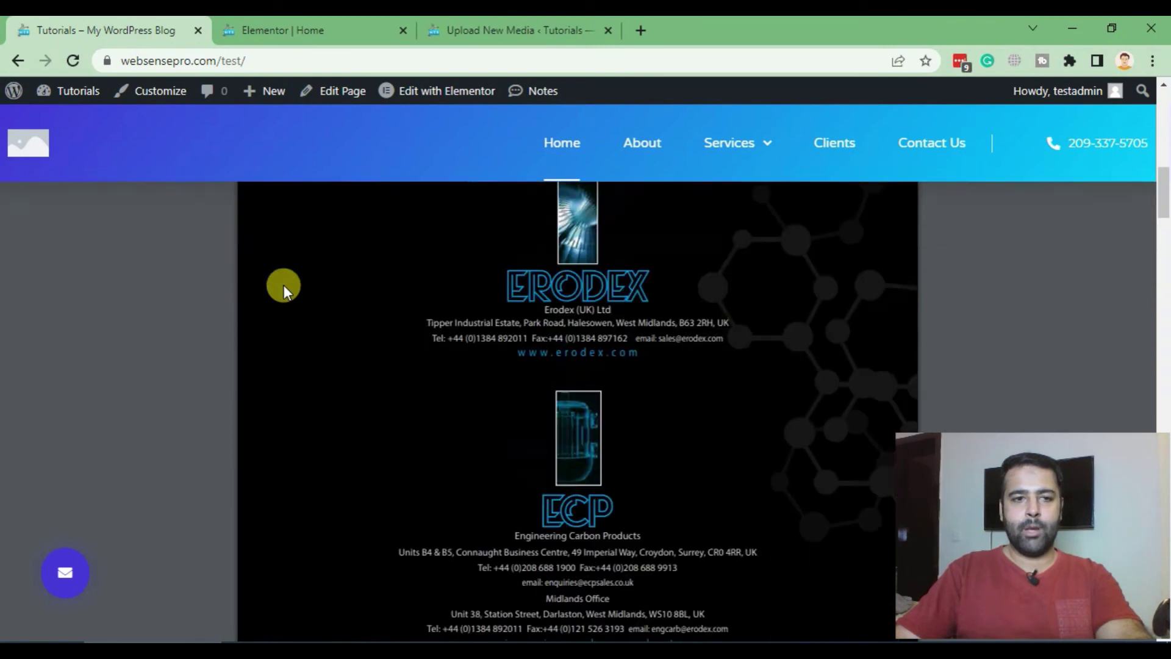
scroll(284, 285, down, 5)
scroll(284, 285, up, 2)
scroll(280, 309, up, 3)
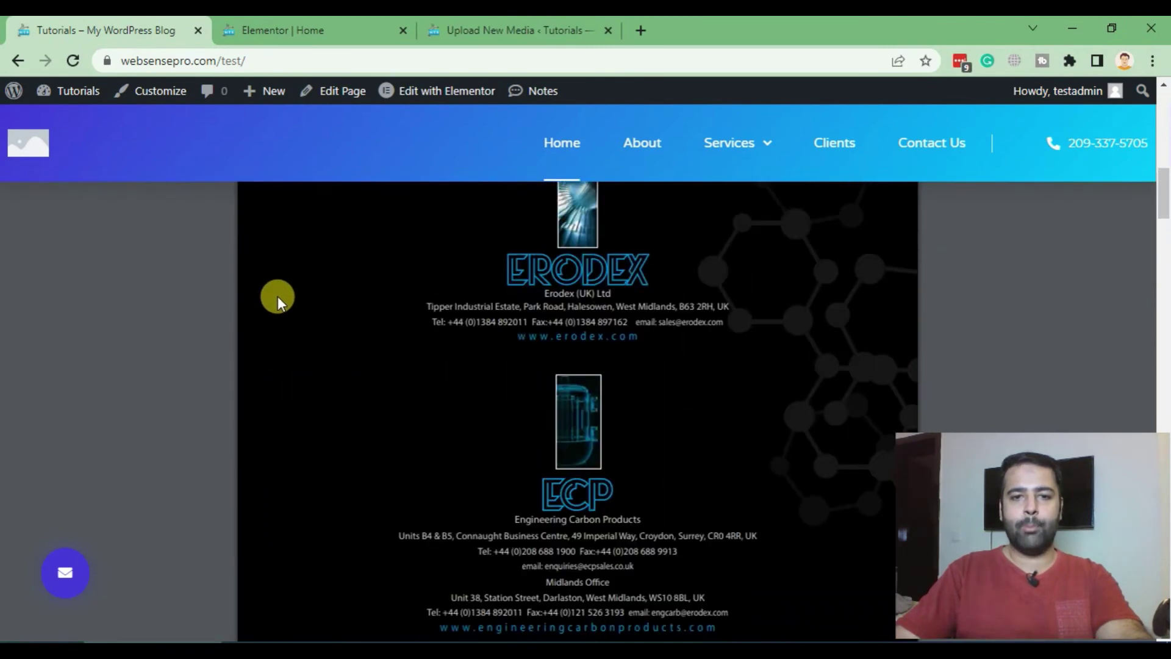
scroll(278, 296, up, 5)
scroll(277, 296, down, 4)
scroll(277, 296, up, 2)
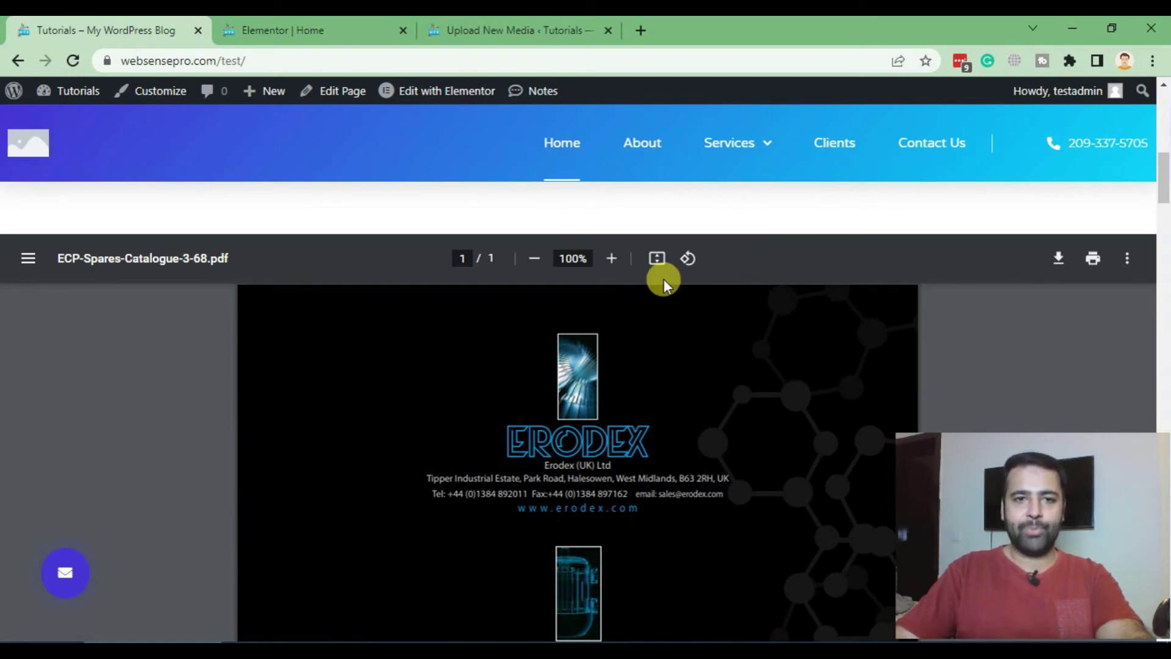
click(333, 27)
drag(119, 377, 53, 243)
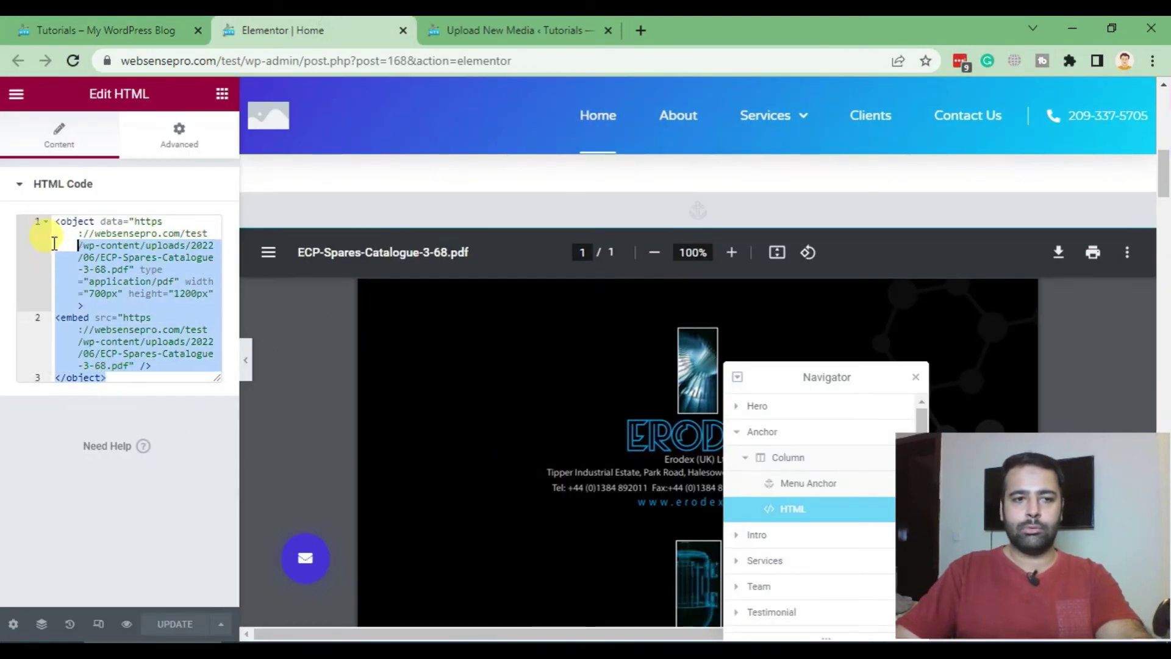
click(155, 341)
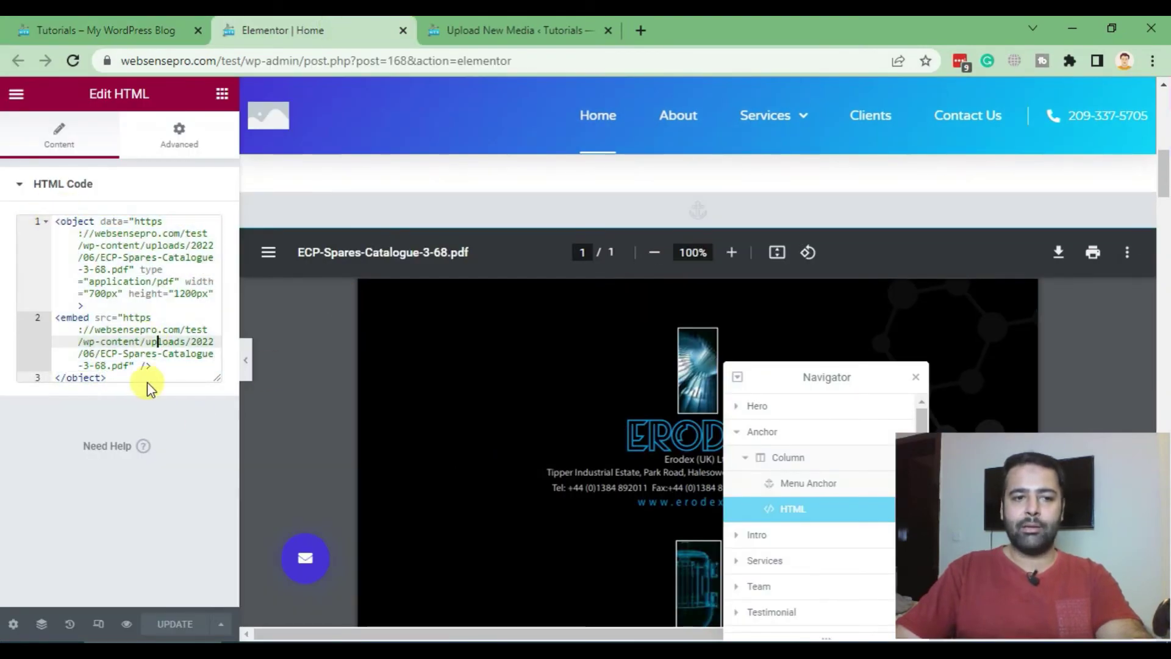
click(512, 30)
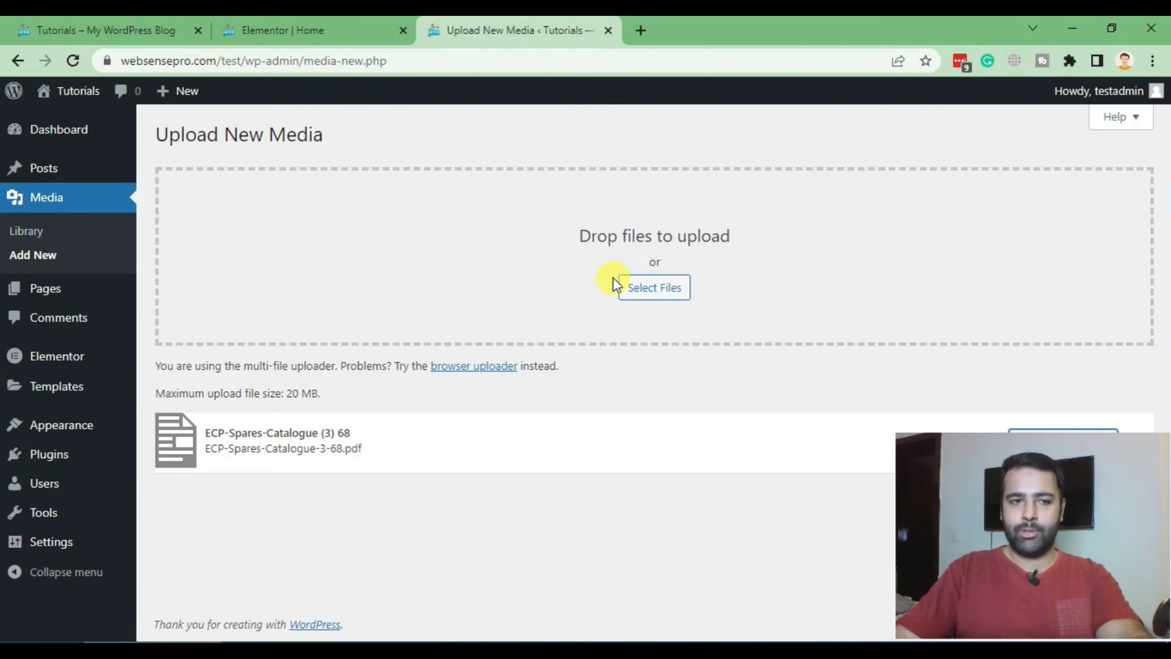
mouse_move(44, 288)
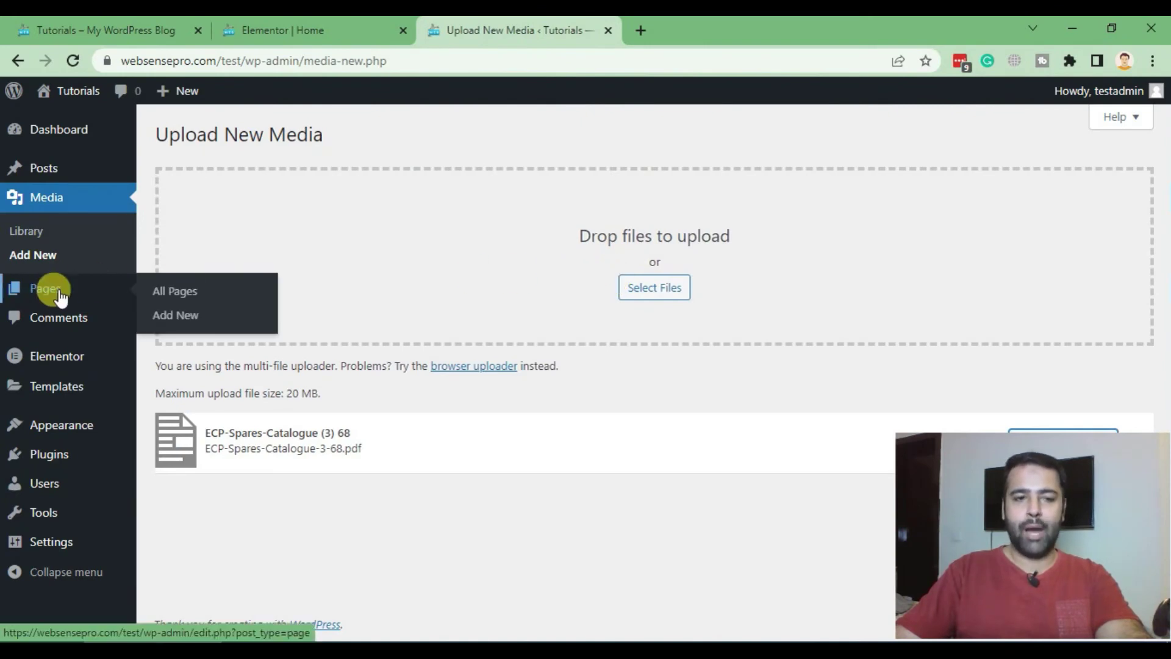
- Create a new page, dismiss the welcome tour, and title it 'Test Page'
click(184, 316)
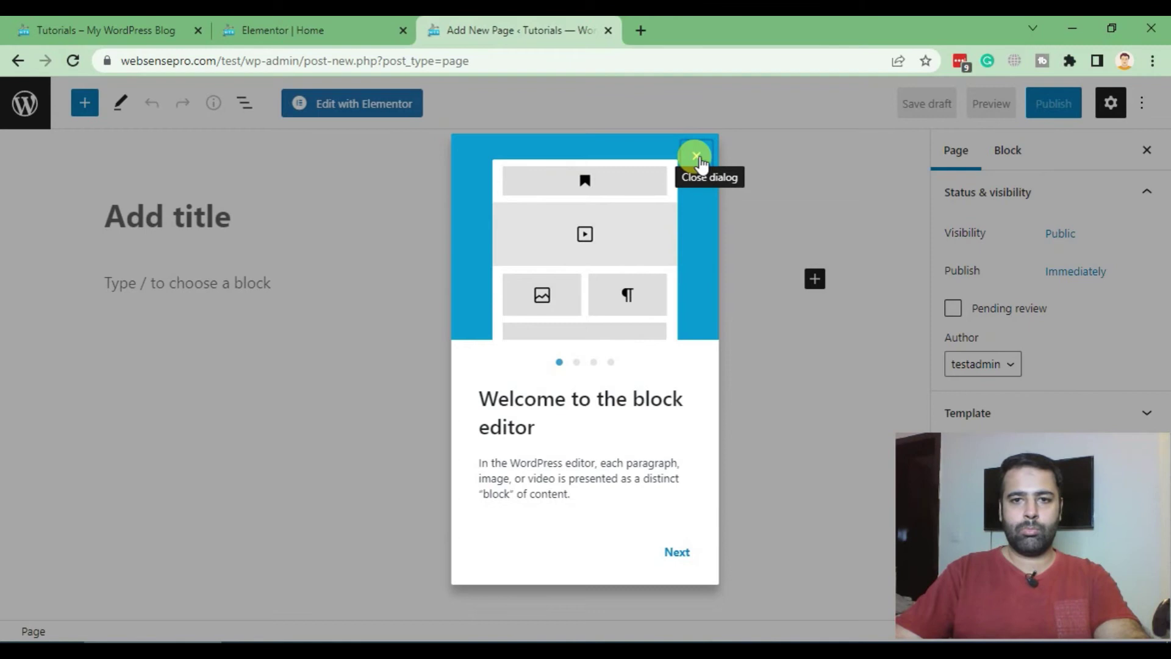
click(697, 161)
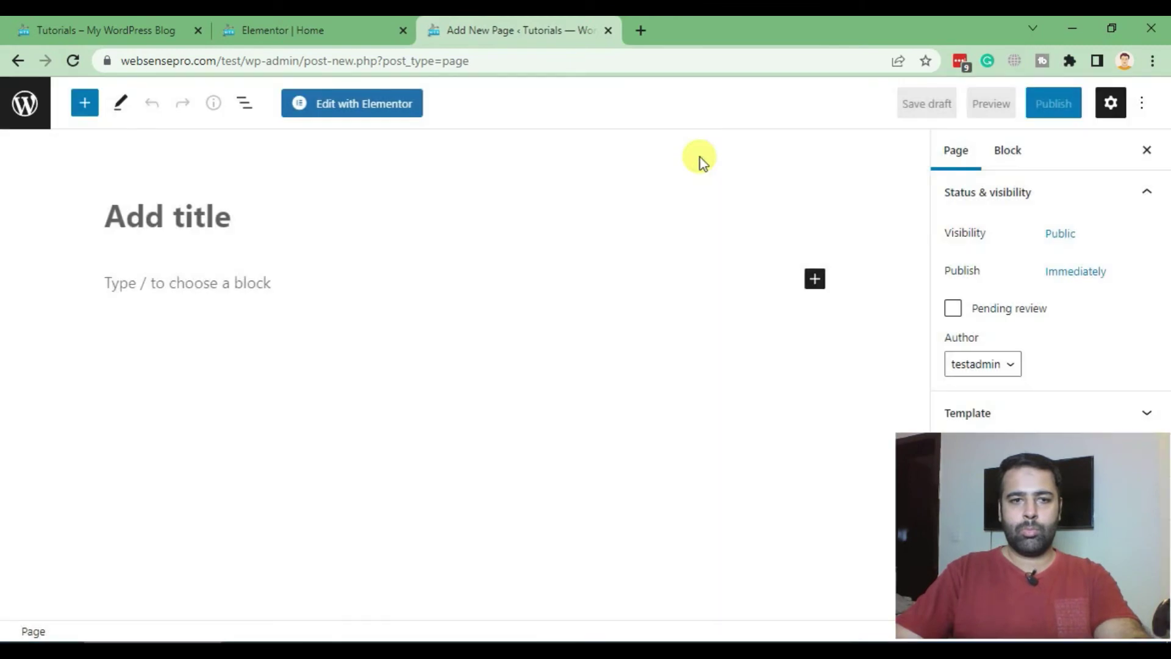
click(155, 215)
text(Test )
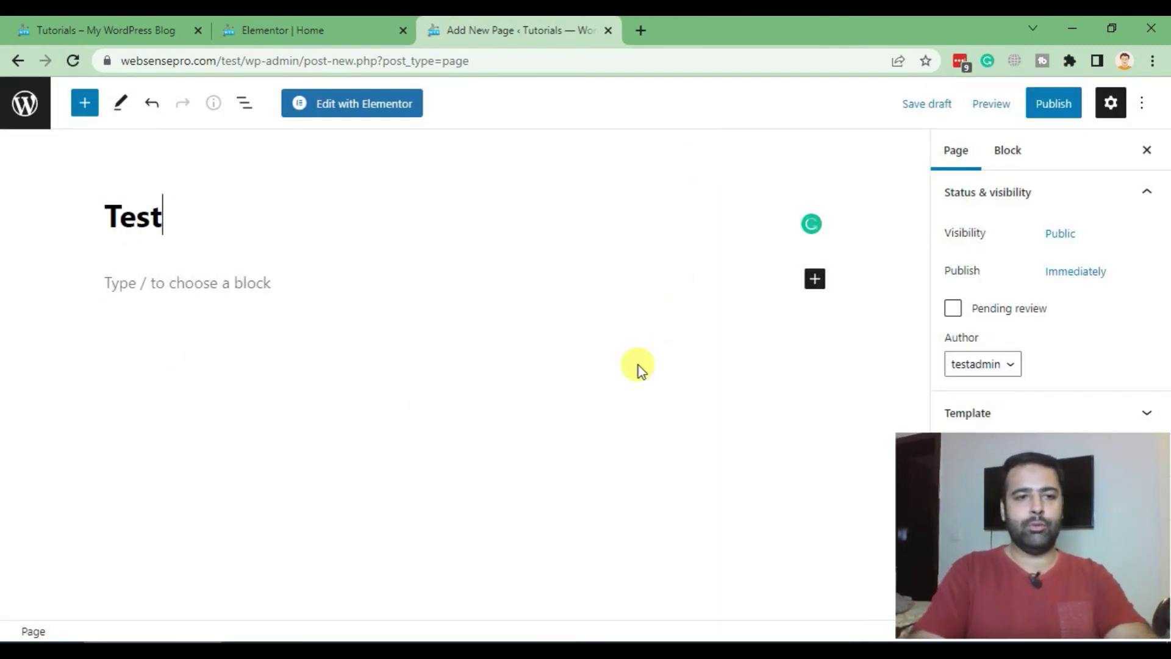
text(Page)
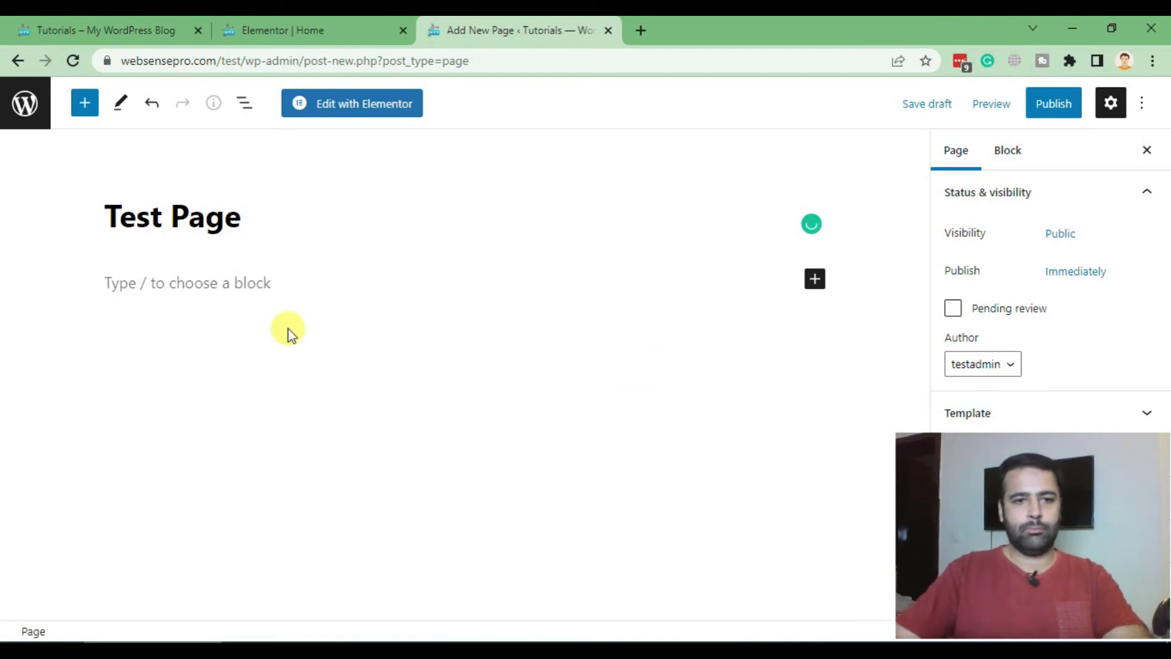
- Replace the empty paragraph on Test Page with a Custom HTML block
click(146, 284)
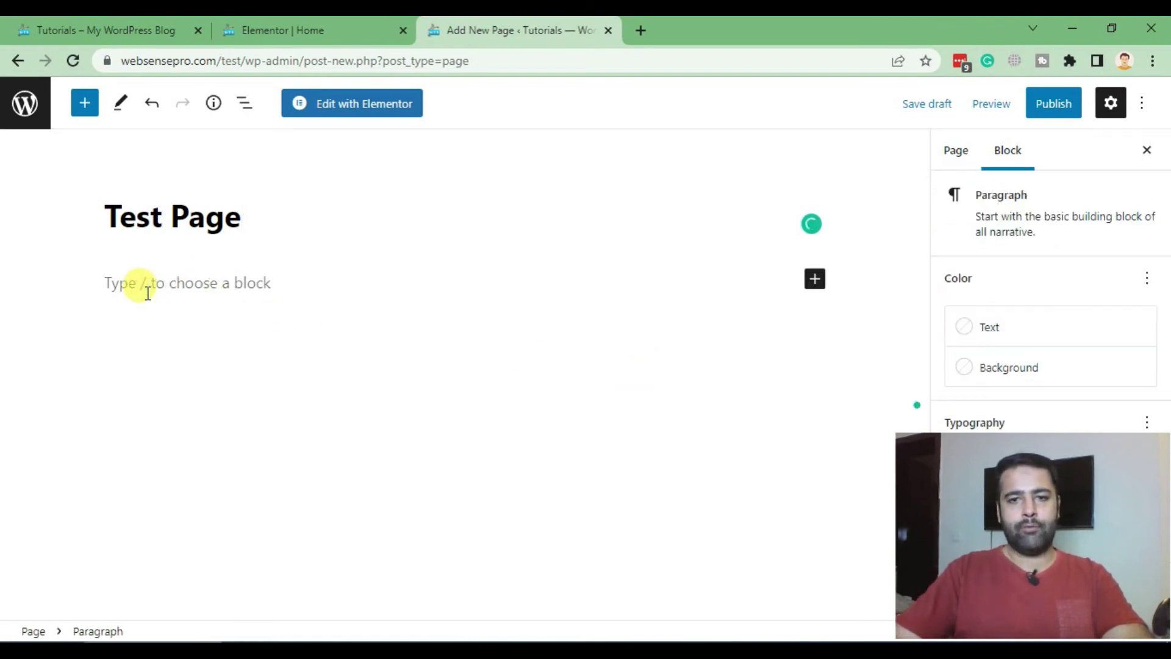
click(813, 279)
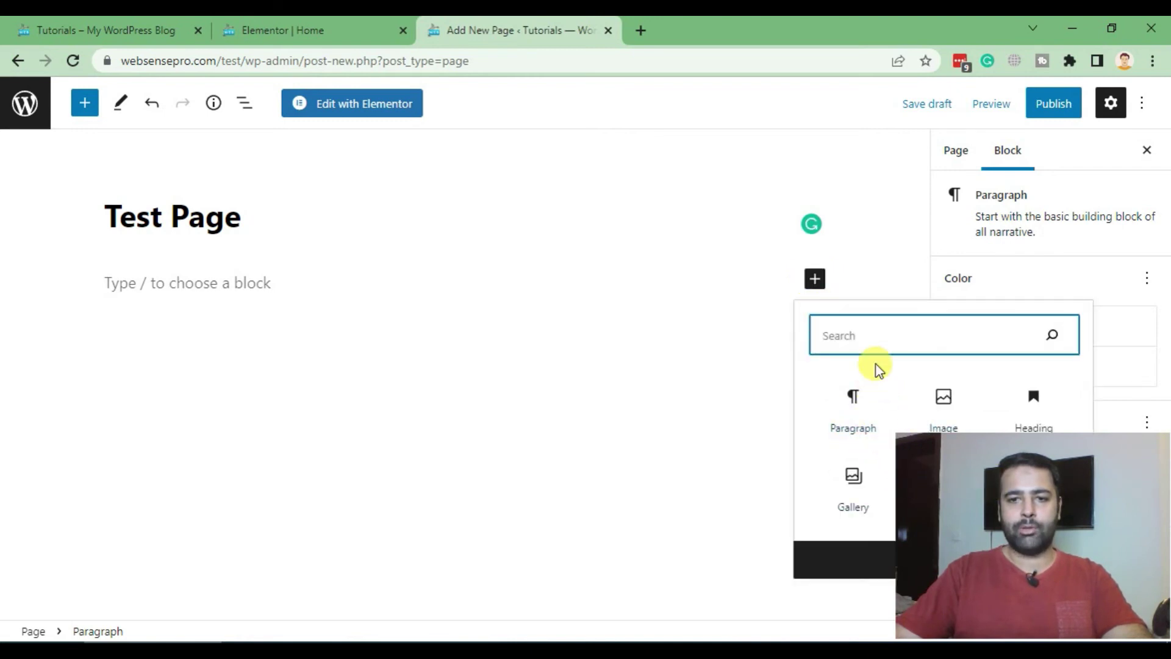
text(html)
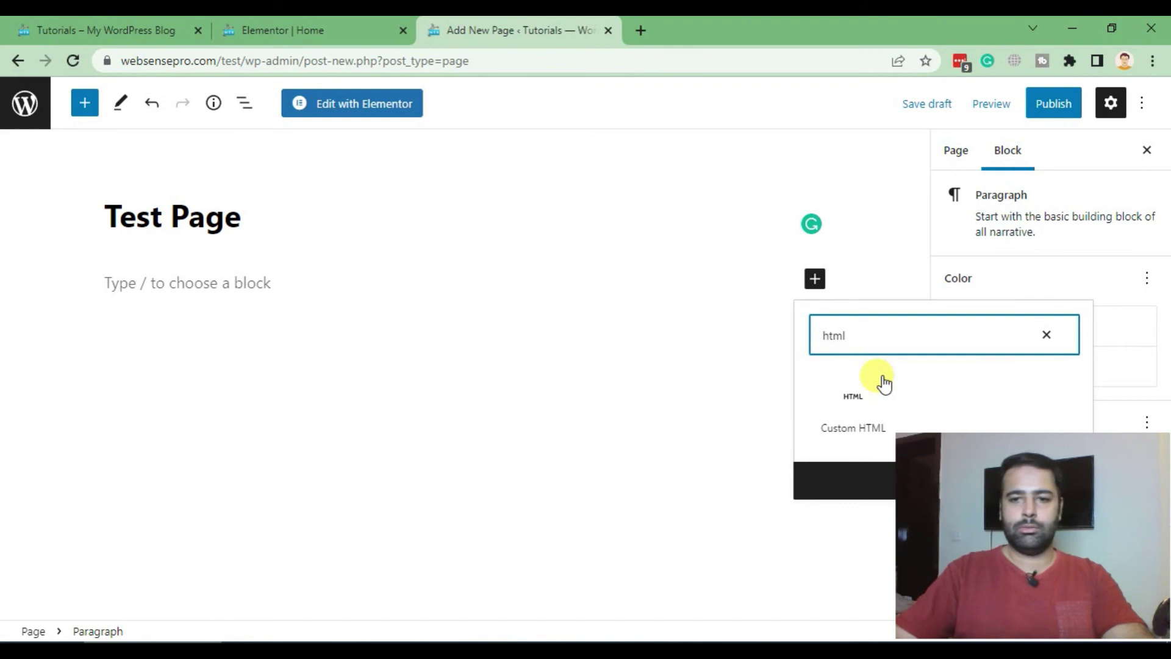
click(851, 406)
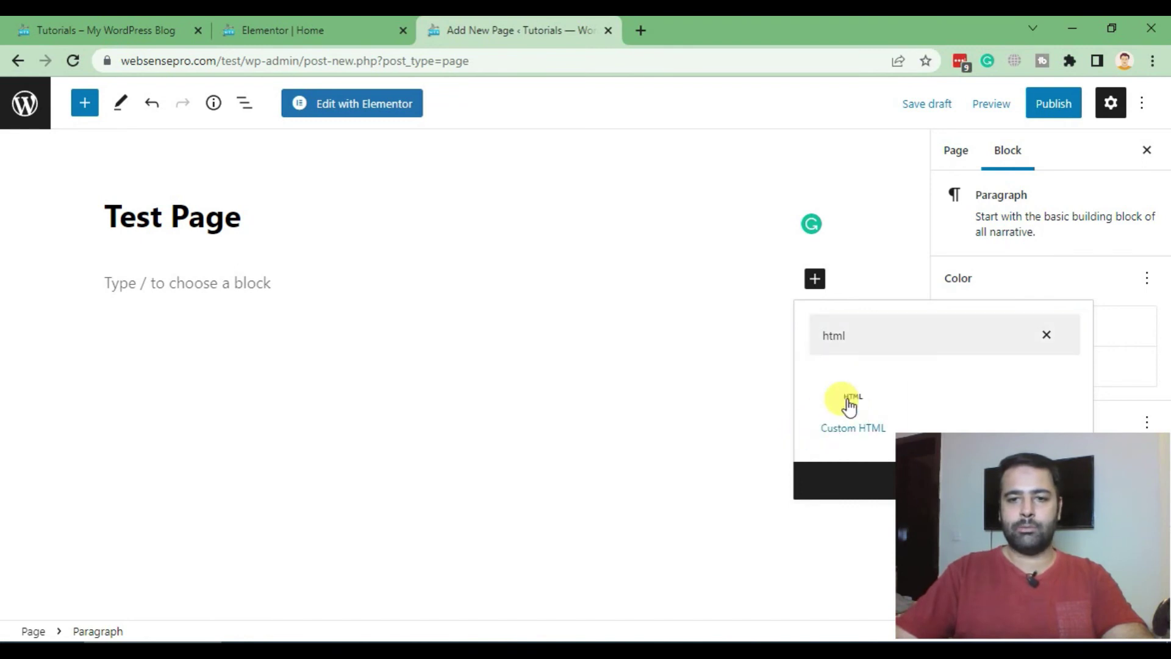
- Copy the embed code from the Elementor HTML widget into the Custom HTML block
click(279, 31)
drag(123, 377, 56, 221)
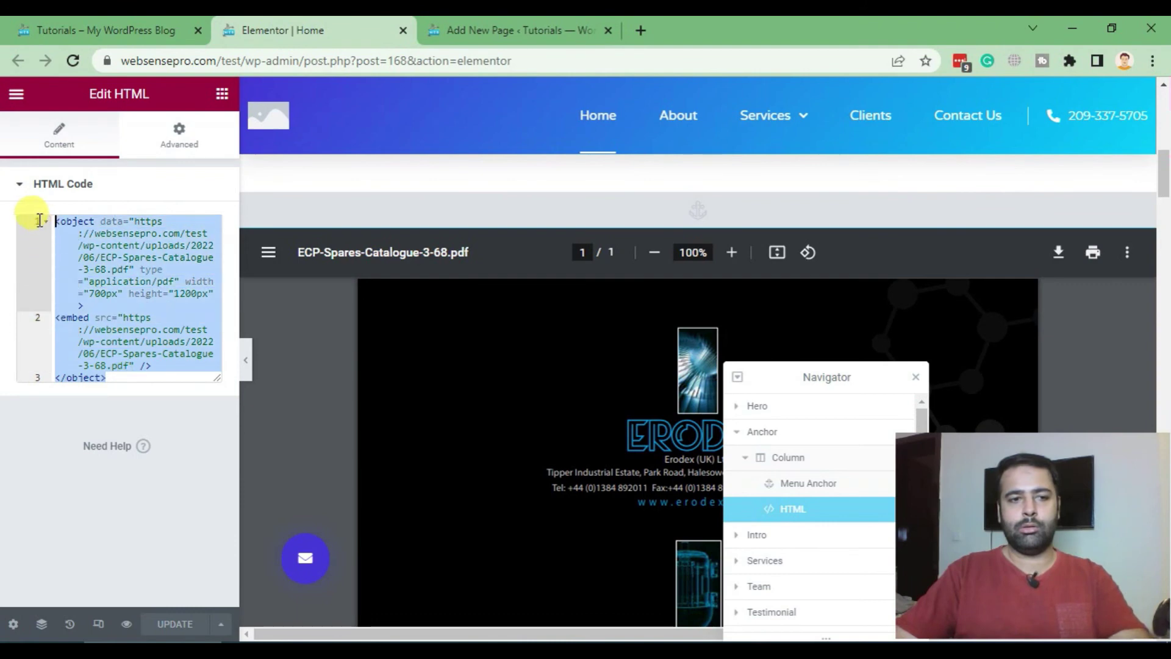
click(513, 30)
click(330, 292)
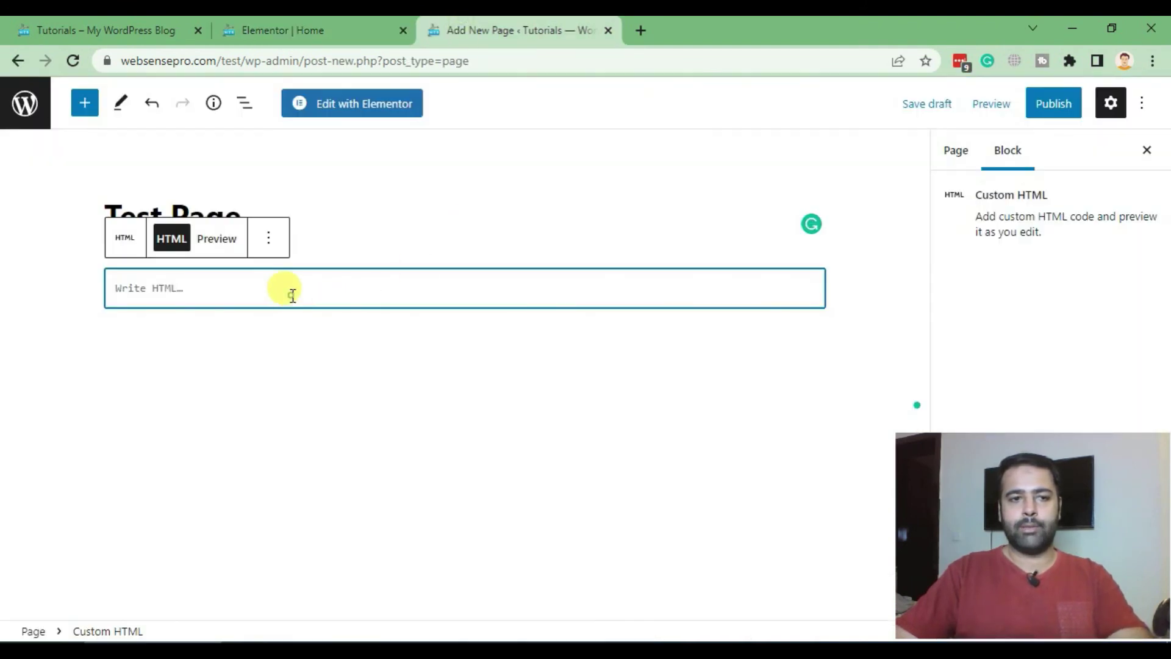
text(<object data="https://websensepro.com/test/wp-content/uploads/2022/06/ECP-Spares-Catalogue-3-68.pdf" type="application/pdf" width="700px" height="1200px"> <embed src="https://websensepro.com/test/wp-content/uploads/2022/06/ECP-Spares-Catalogue-3-68.pdf" /> </object>)
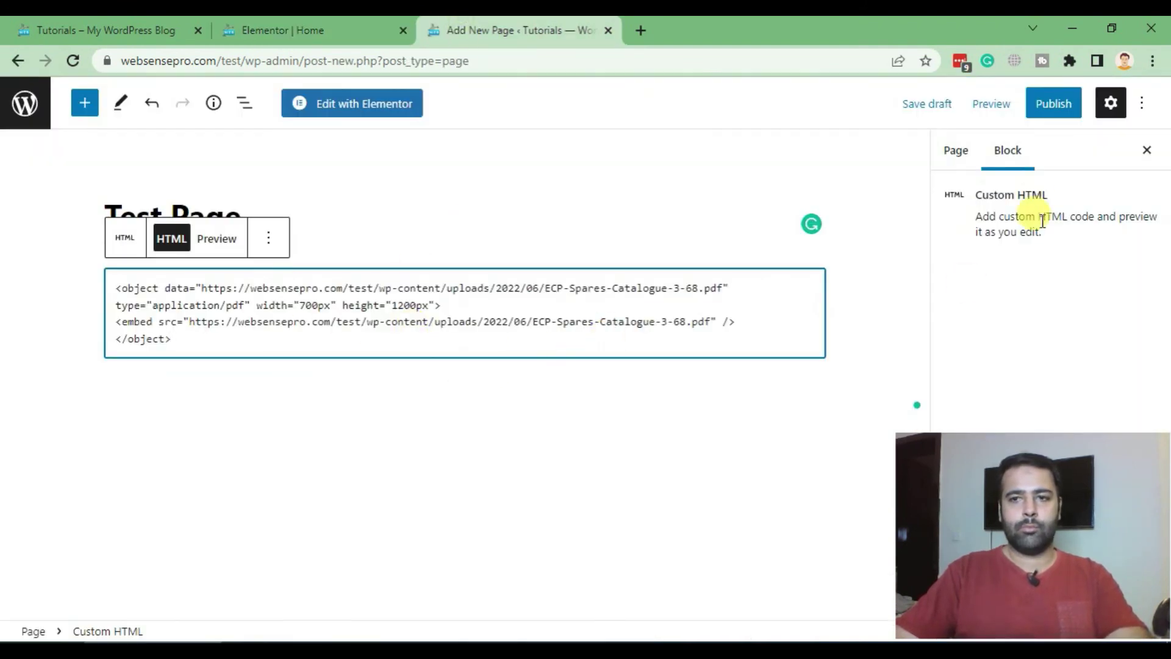
- Publish Test Page and view it live on the site
click(1053, 104)
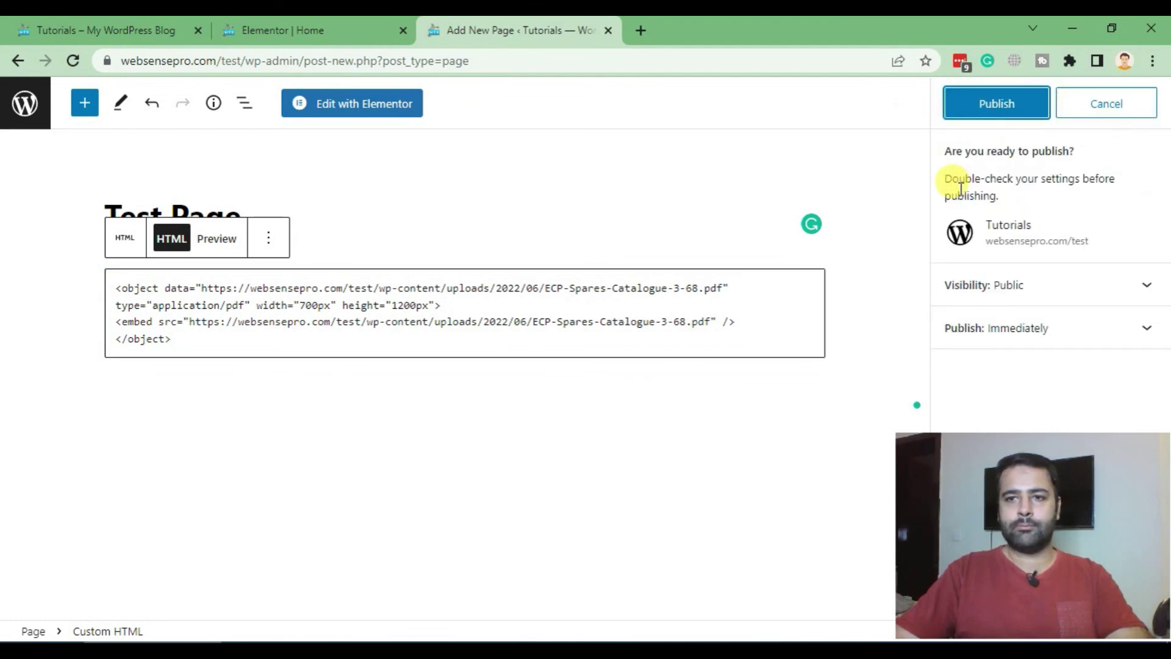
click(980, 108)
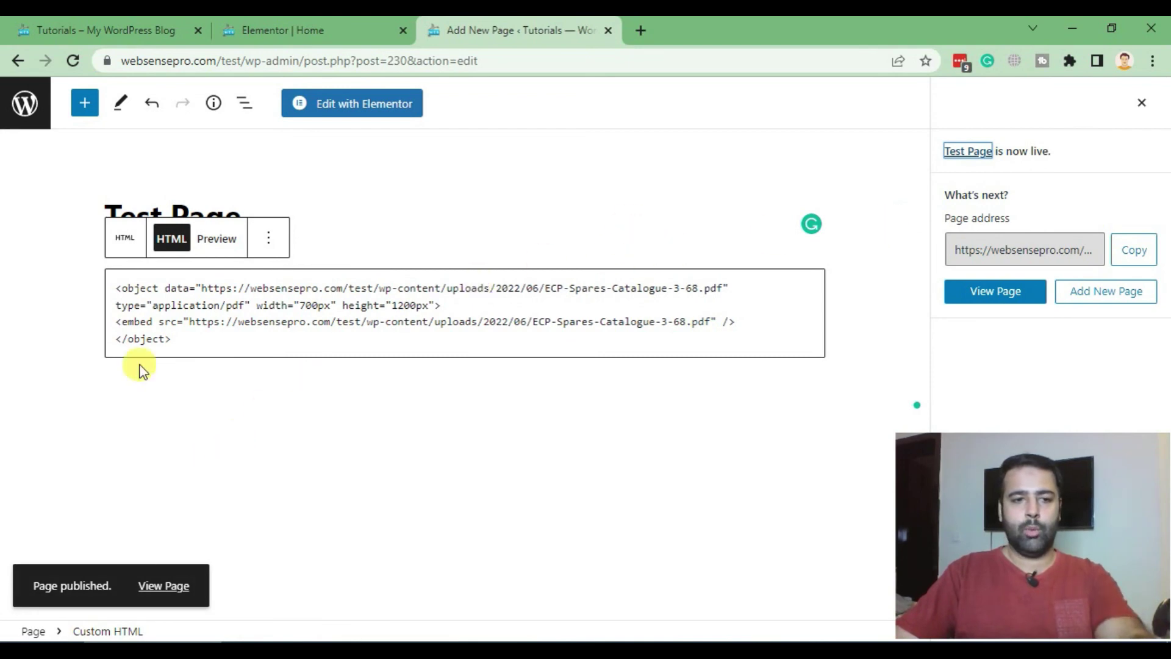
click(165, 588)
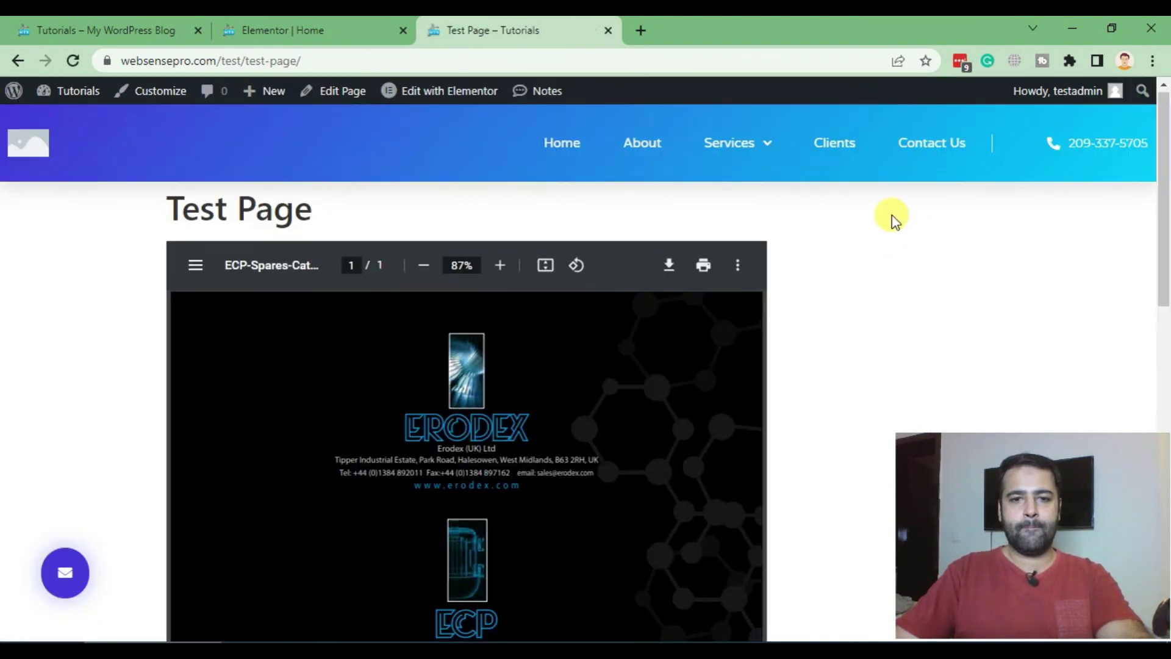
scroll(896, 221, down, 5)
scroll(897, 291, down, 5)
scroll(897, 291, up, 5)
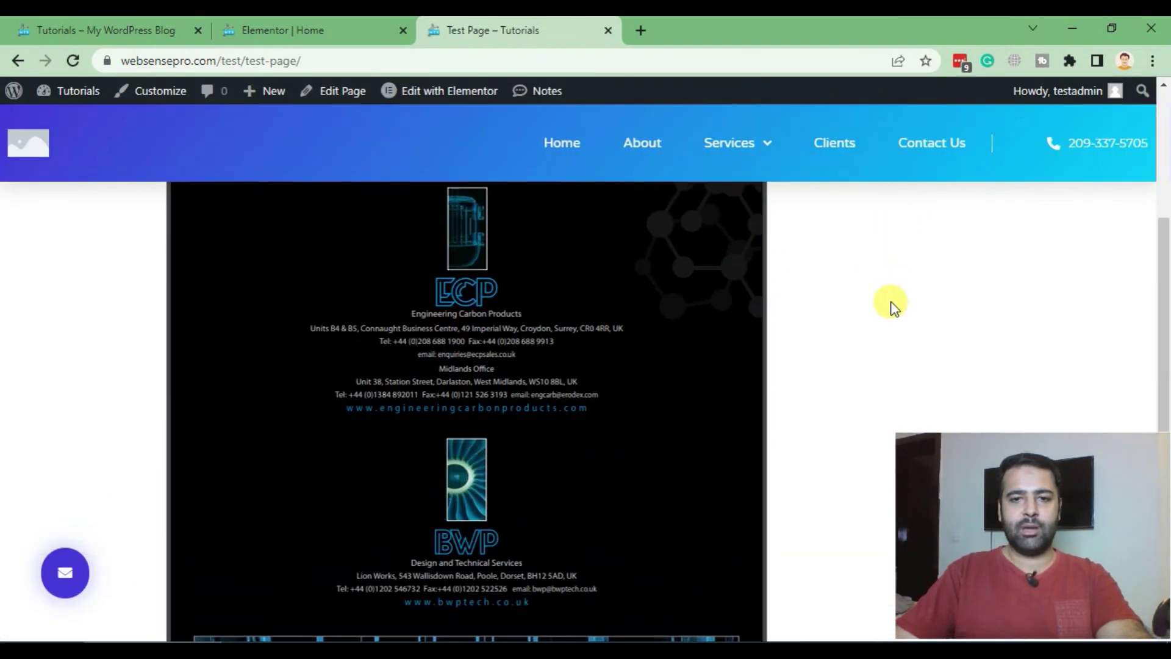
scroll(897, 291, up, 5)
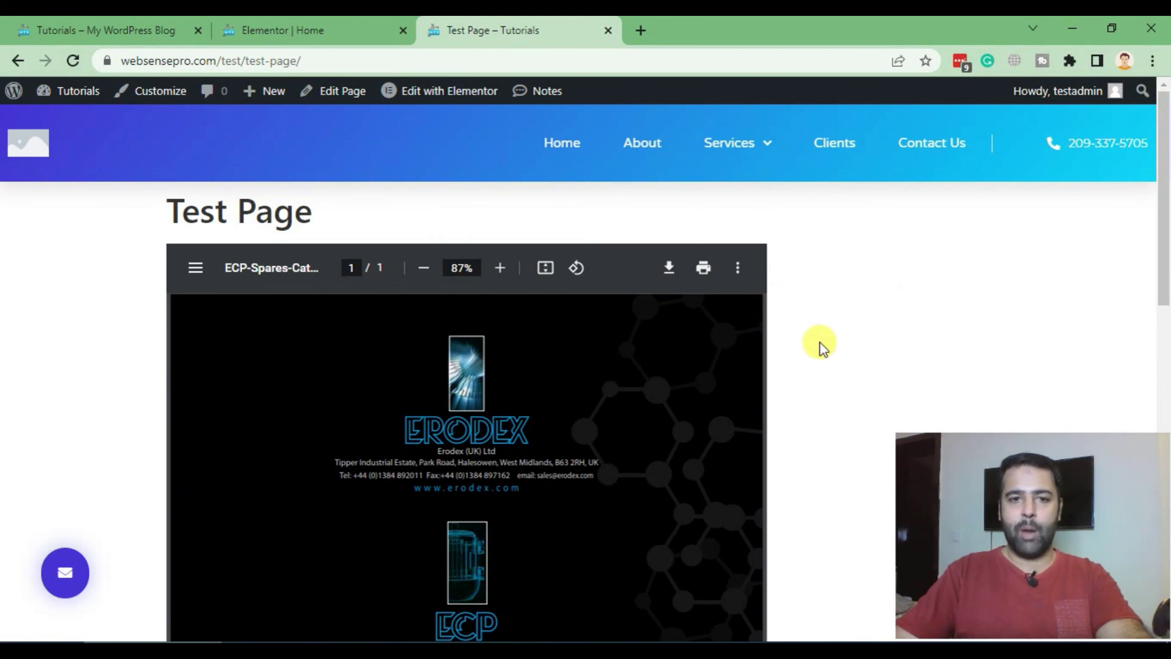
scroll(673, 325, down, 5)
scroll(673, 323, down, 5)
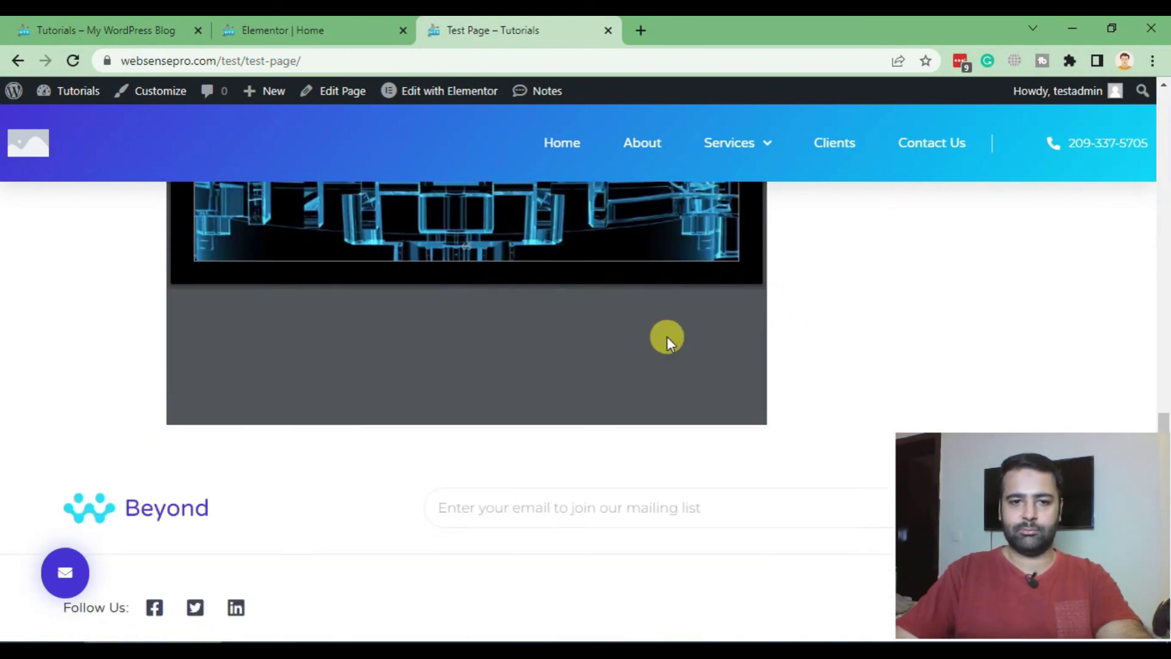
scroll(667, 336, up, 8)
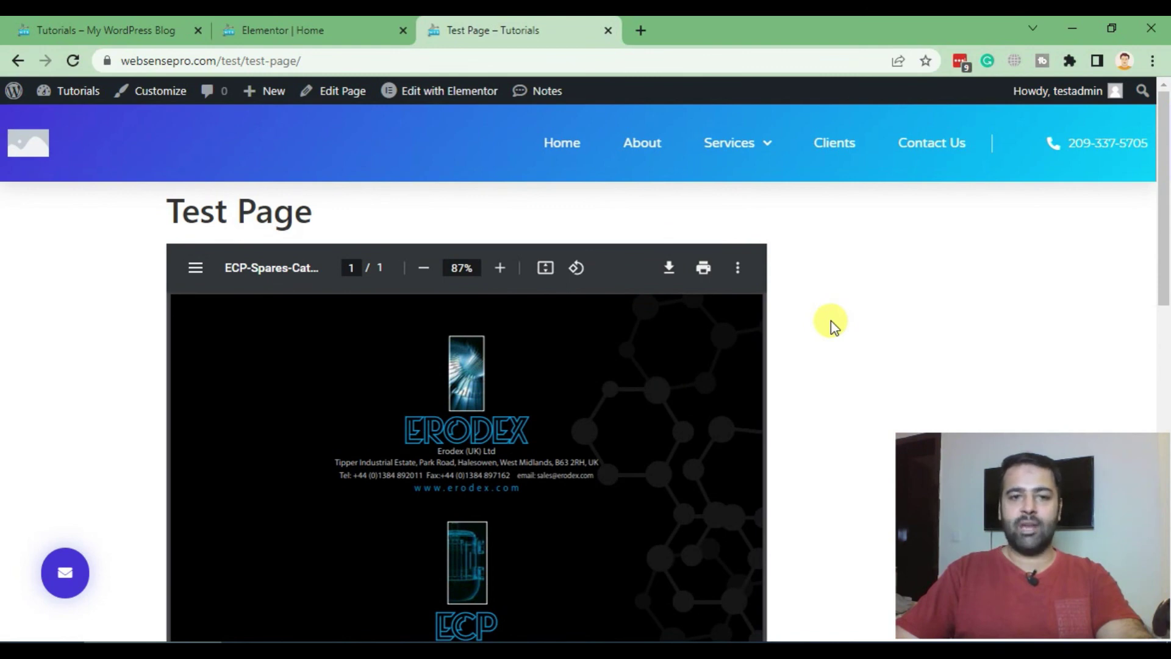